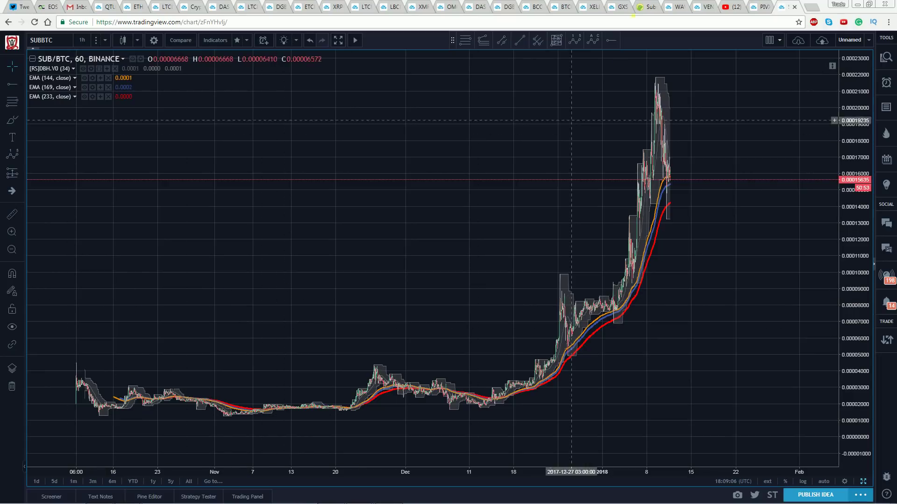
Step: Switch to the CoinGecko page for Substratum and examine its price, market figures and trading volume by currency, market and exchange
left_click(644, 8)
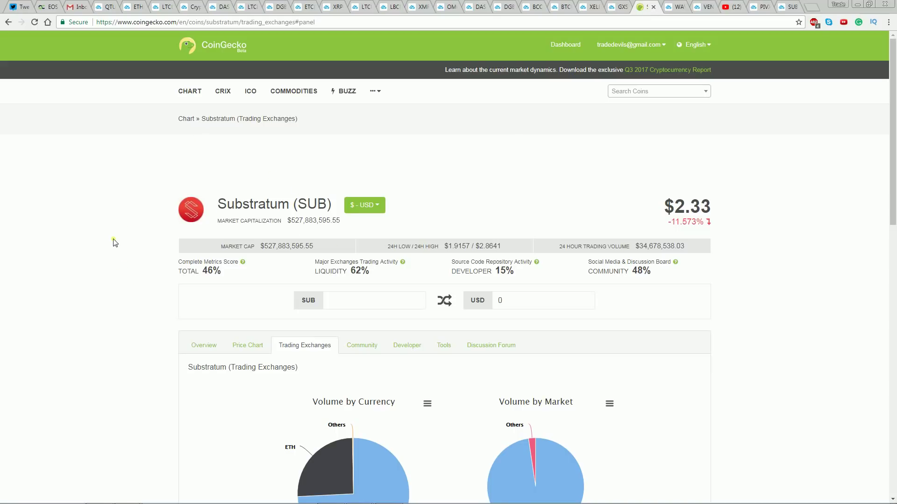
scroll(115, 242, "down", 2)
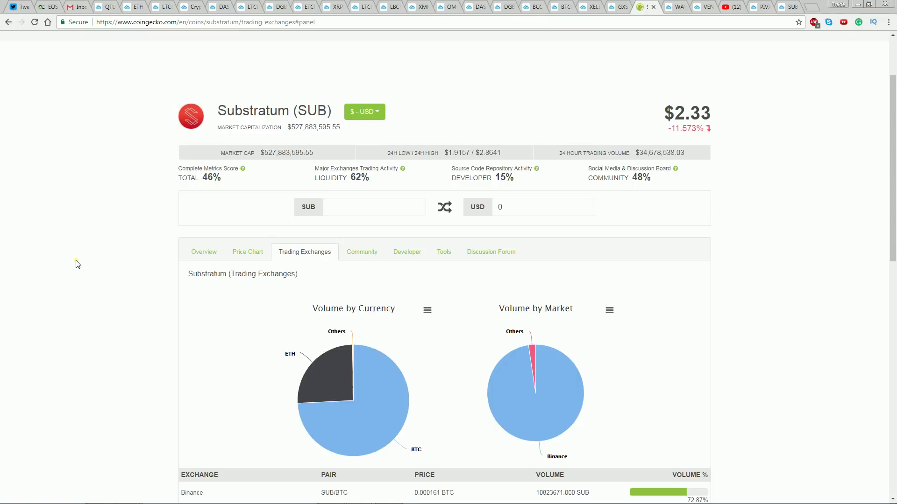
scroll(107, 265, "up", 2)
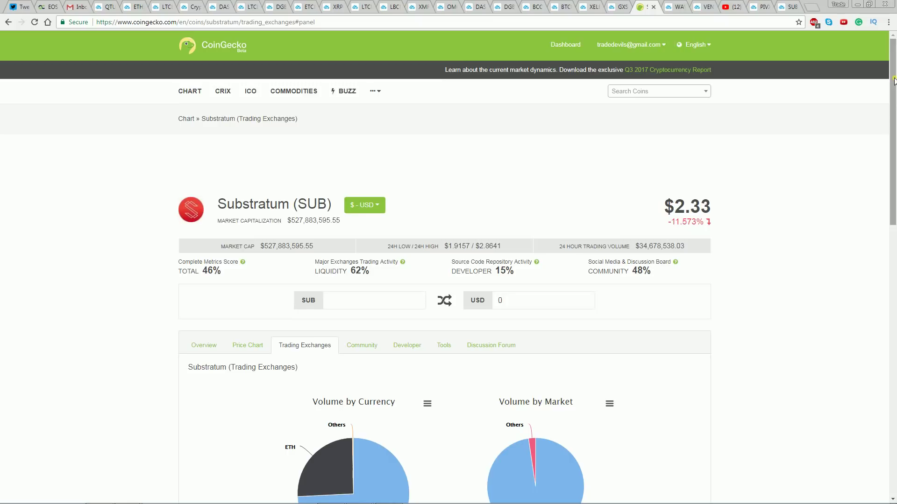
scroll(627, 151, "down", 1)
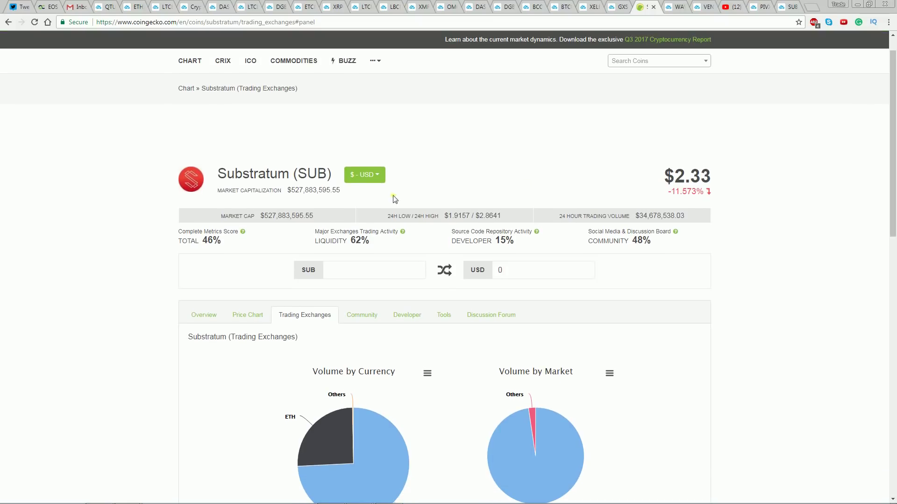
scroll(140, 263, "down", 1)
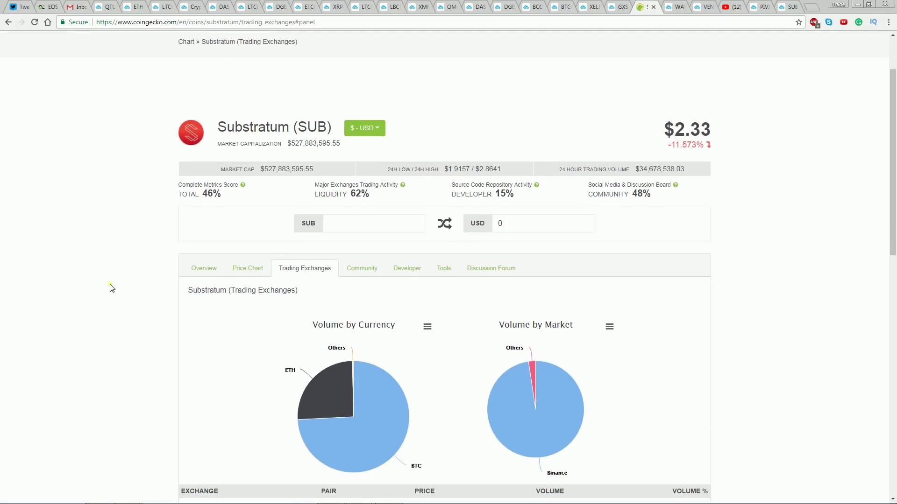
scroll(159, 338, "up", 2)
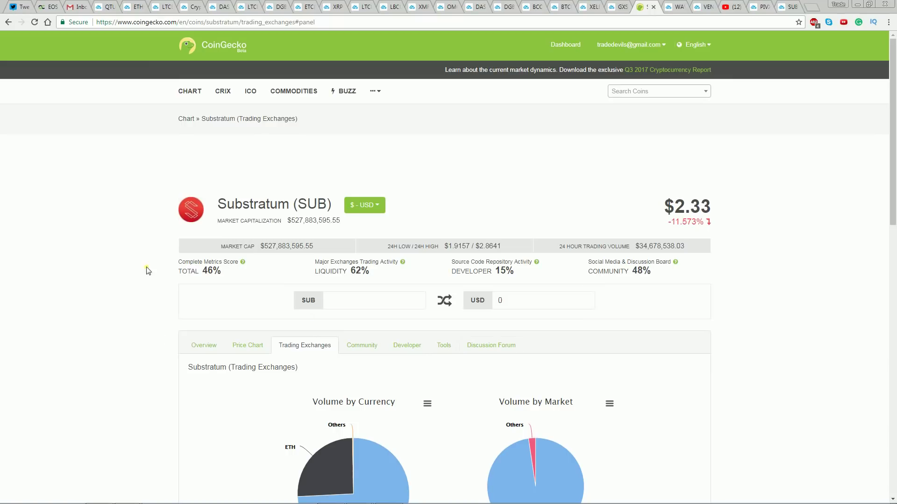
scroll(119, 251, "down", 3)
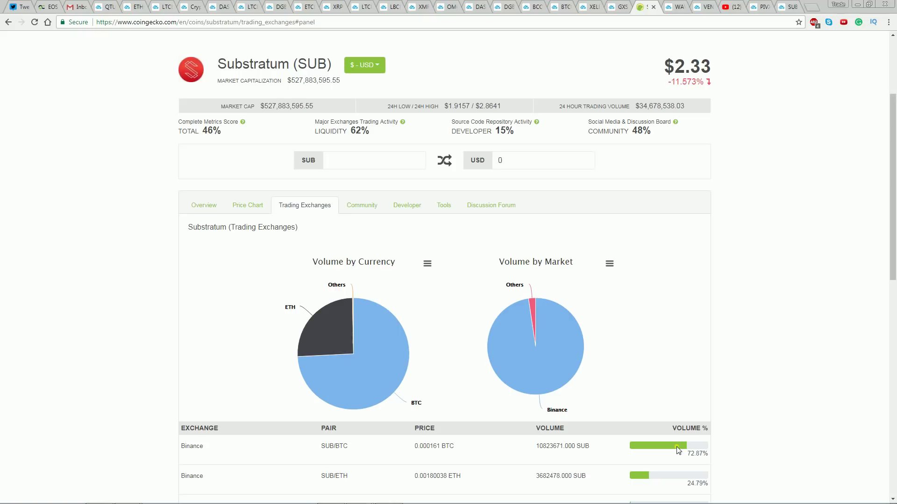
scroll(117, 331, "down", 1)
mouse_move(401, 322)
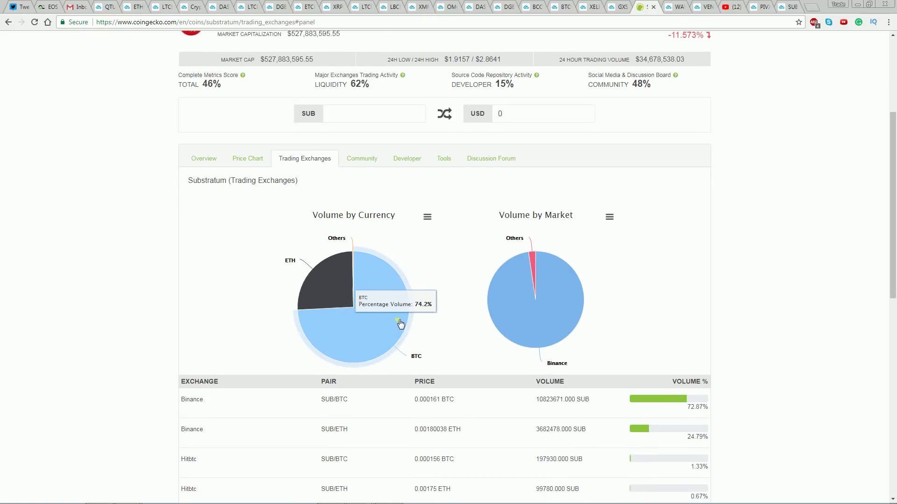
scroll(136, 329, "down", 1)
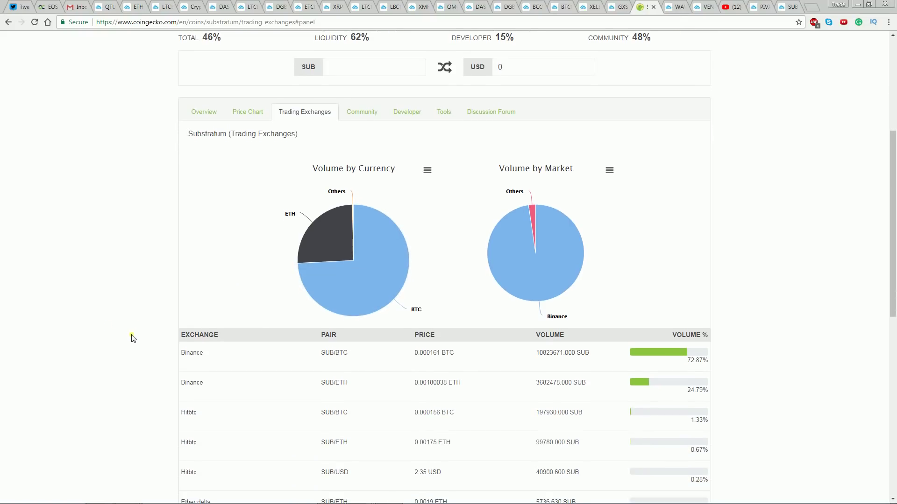
scroll(132, 338, "up", 4)
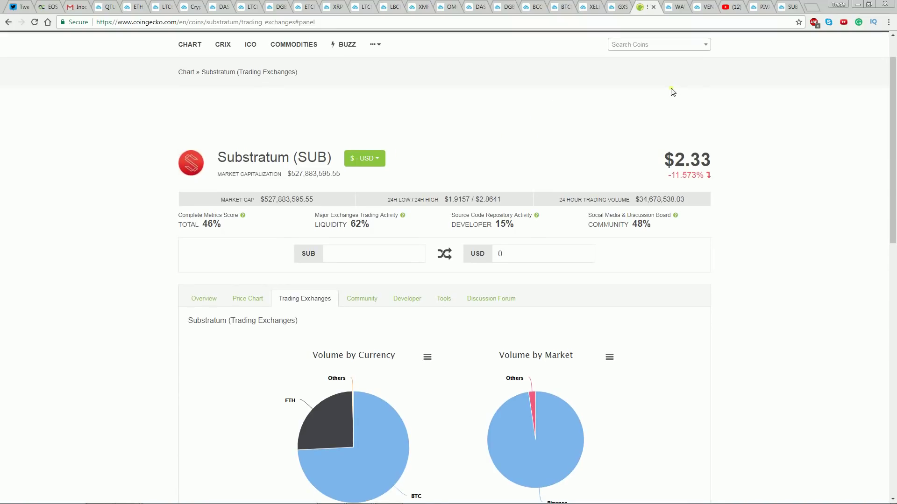
Step: Return to the SUB/BTC chart and draw a five-wave Elliott impulse from the early November low to the January high
left_click(789, 8)
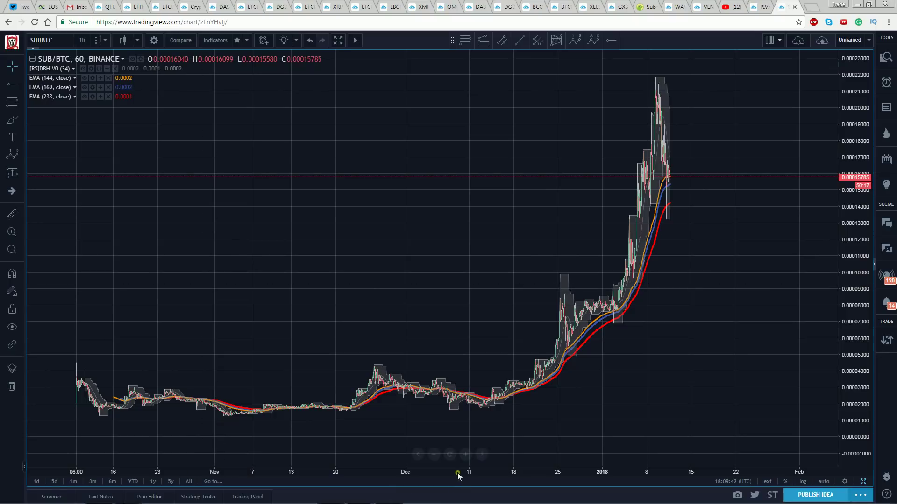
left_click_drag(458, 473, 441, 474)
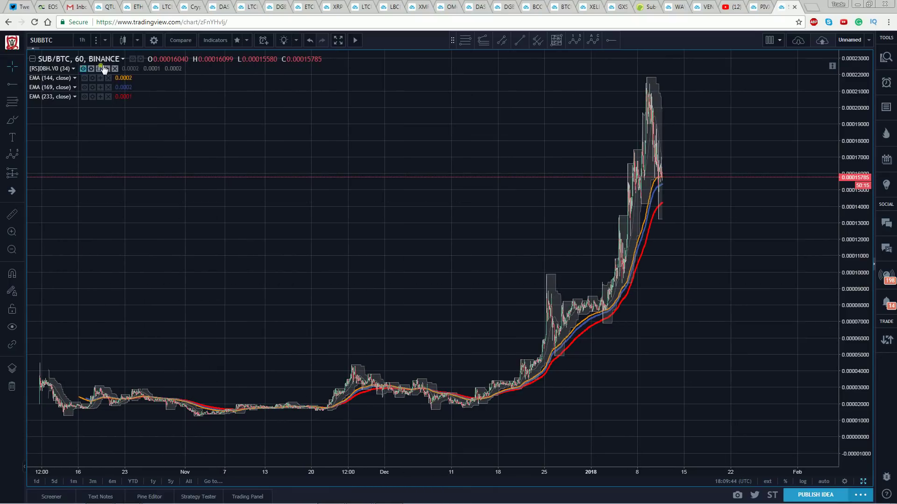
mouse_move(272, 154)
left_mouse_down()
mouse_move(294, 152)
mouse_move(287, 149)
left_mouse_up()
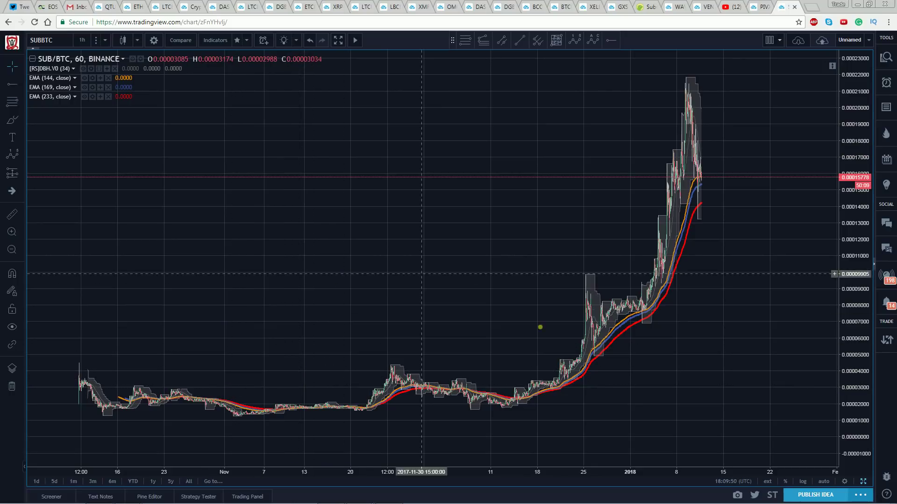
left_click(577, 41)
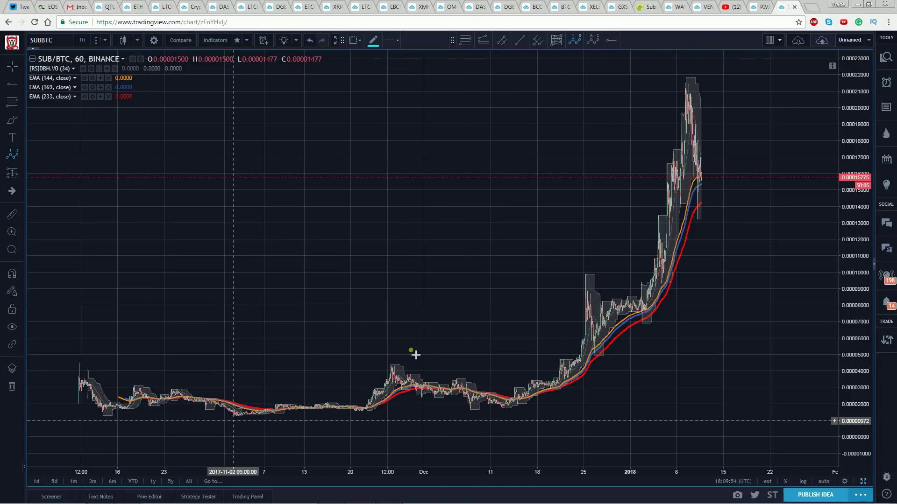
left_click(387, 353)
left_click(469, 415)
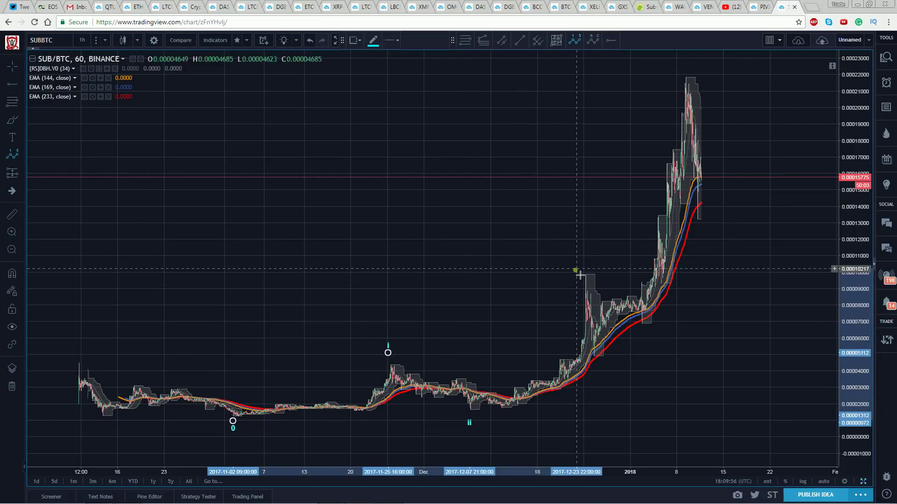
left_click(582, 267)
left_click(594, 363)
left_click(684, 69)
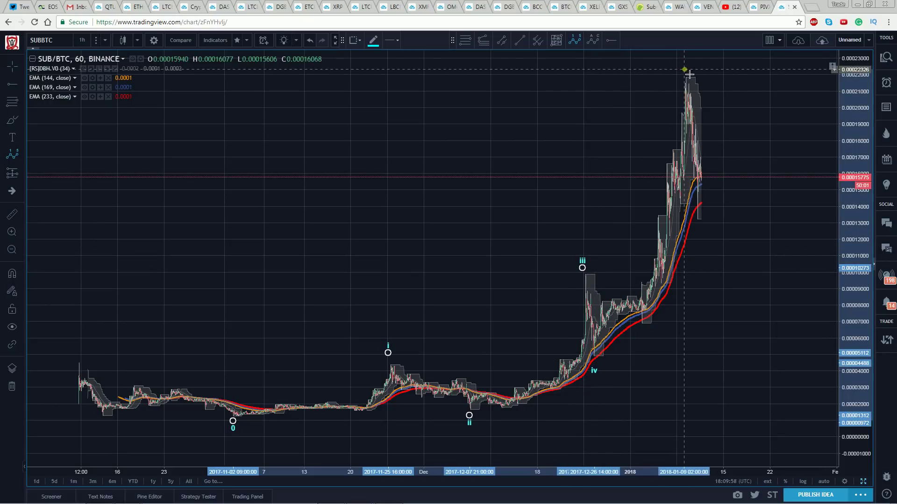
Step: Set the Elliott impulse wave's degree to Minuette and its color to white
left_click(409, 41)
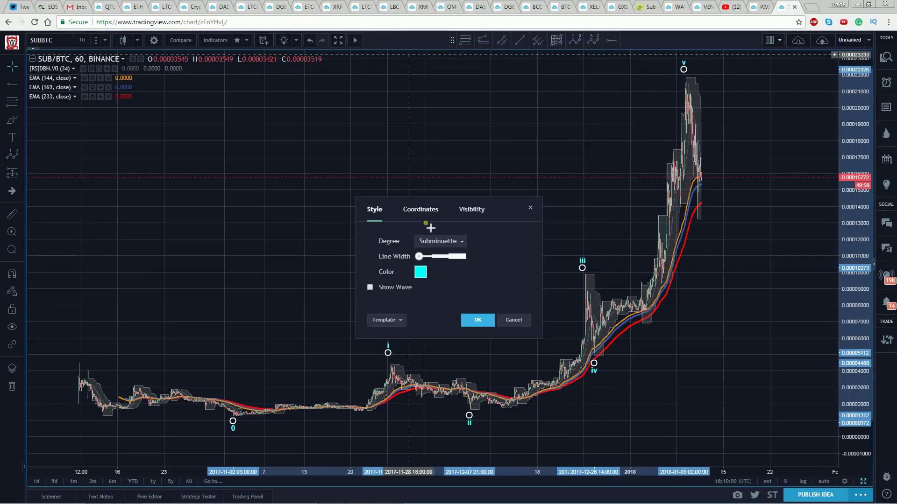
left_click(428, 242)
left_click(443, 396)
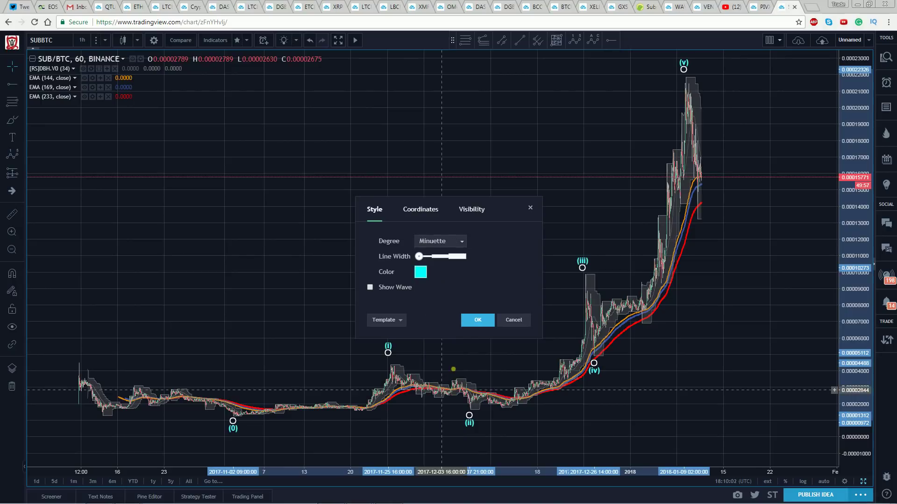
left_click(420, 272)
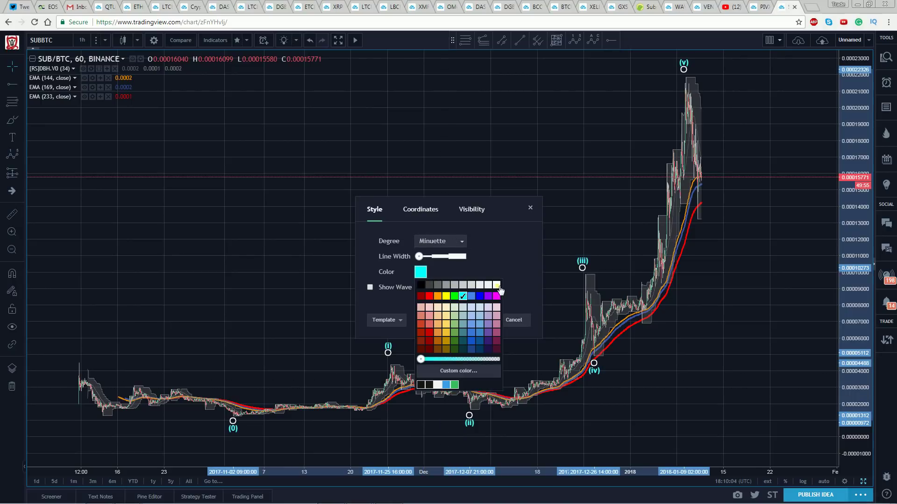
left_click(497, 286)
left_click(481, 320)
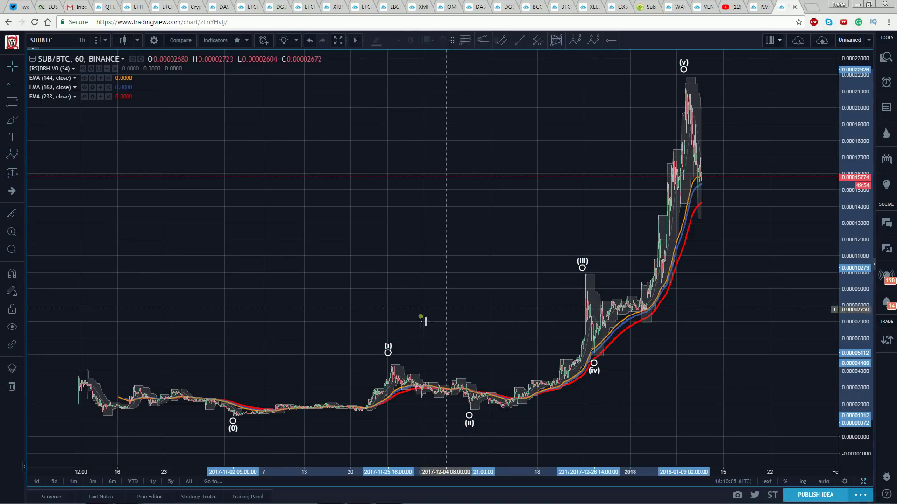
Step: Move the wave (i) and wave (v) points of the Elliott count closer to their price peaks
left_click(396, 347)
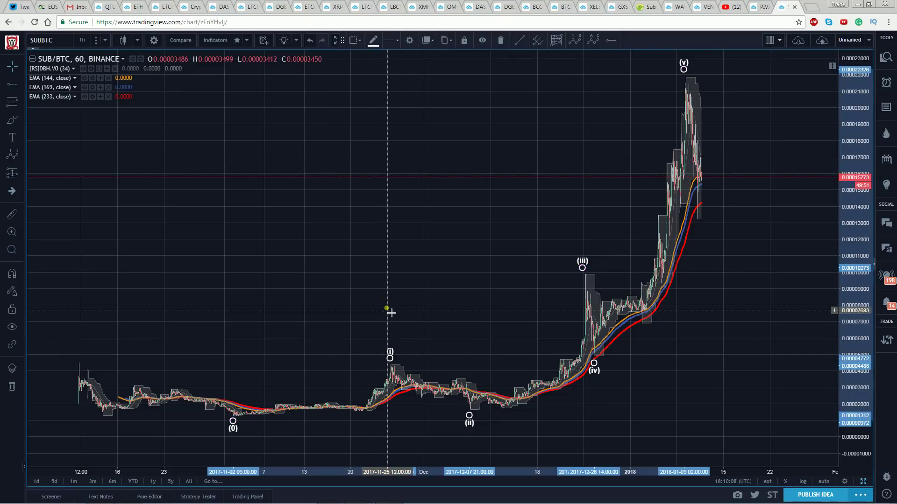
left_click(391, 313)
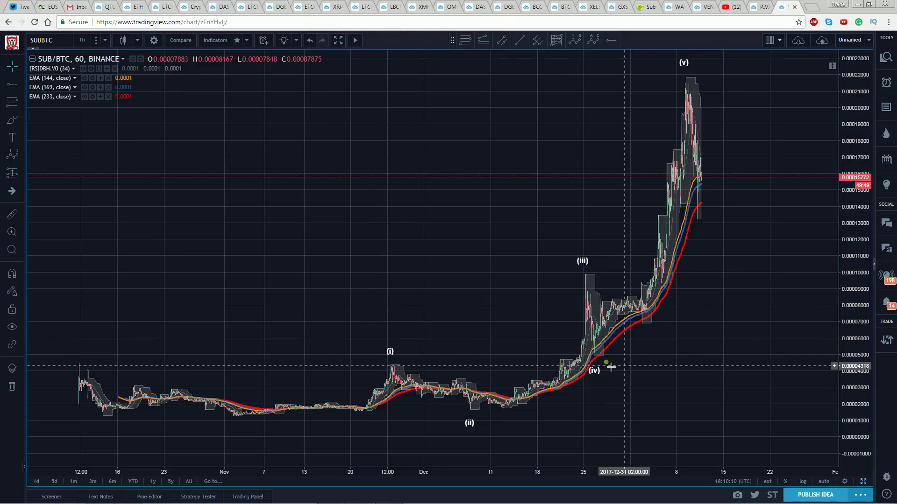
left_click_drag(438, 238, 364, 248)
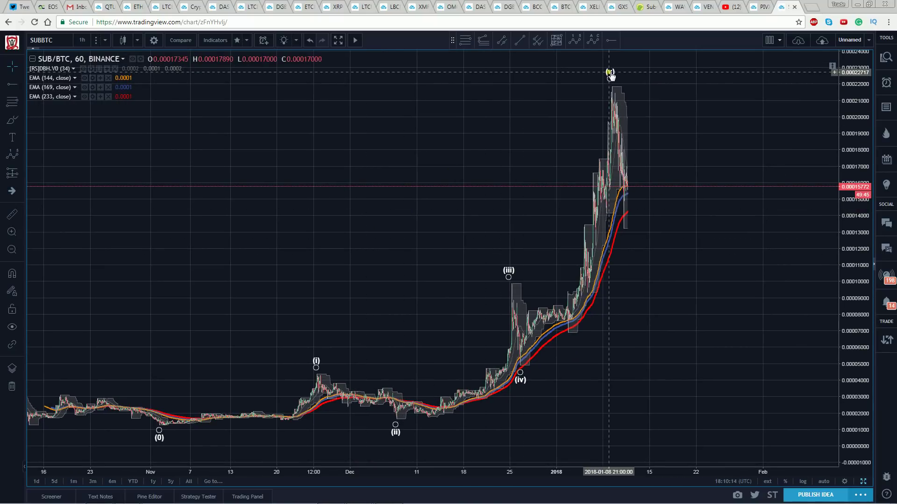
left_click_drag(609, 71, 613, 74)
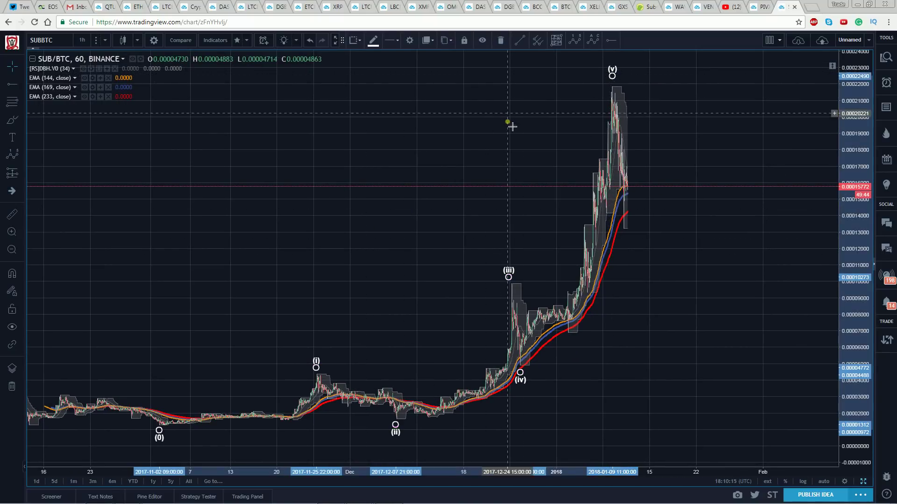
left_click(510, 175)
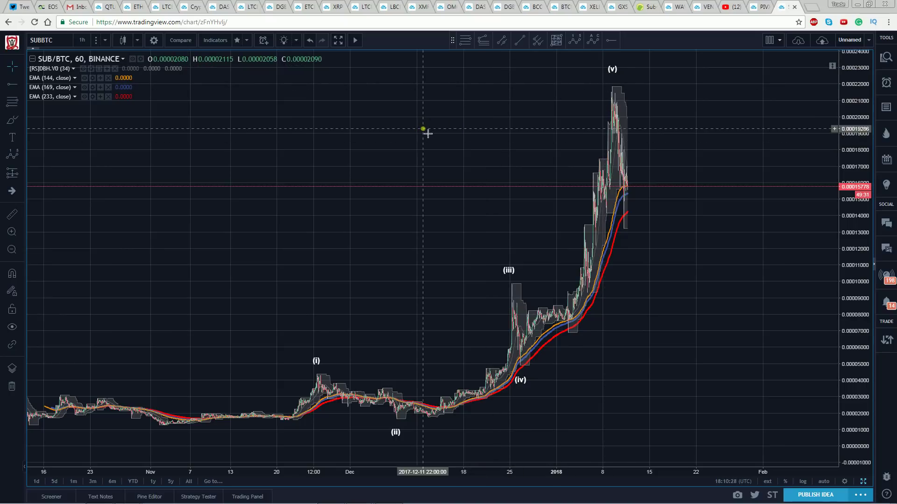
Step: Examine the wave count against the CM_Ult_RSI_MTF and EWI_LB indicators with automatic price scaling on, and restore the price pane to full size
left_click_drag(855, 112, 854, 256)
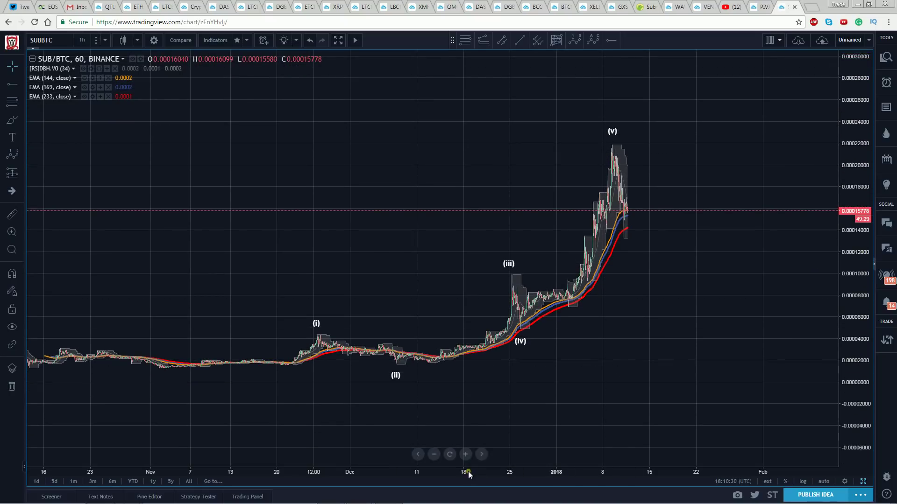
scroll(468, 472, "down", 2)
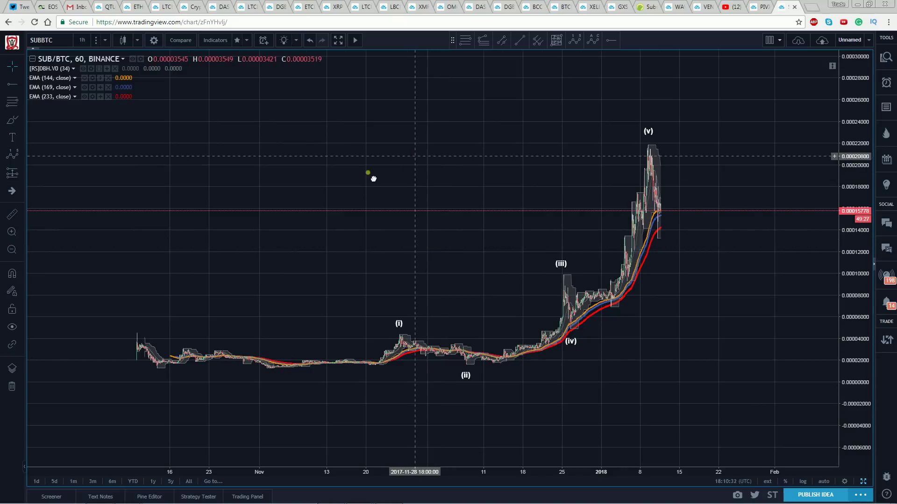
left_click_drag(370, 176, 264, 232)
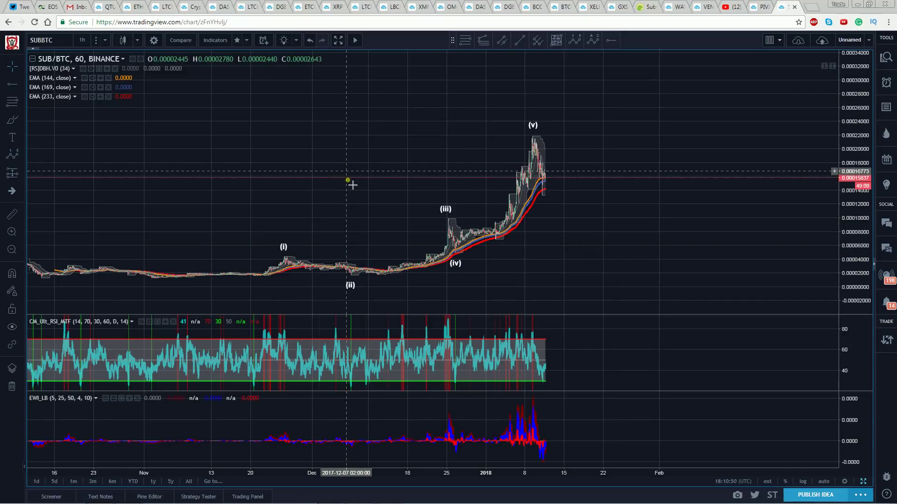
left_click_drag(383, 477, 346, 226)
left_click_drag(413, 145, 471, 149)
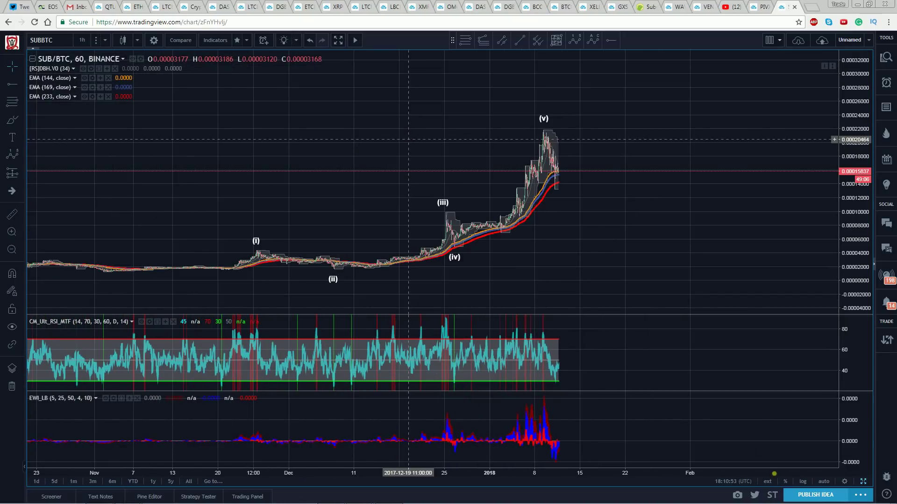
left_click(823, 482)
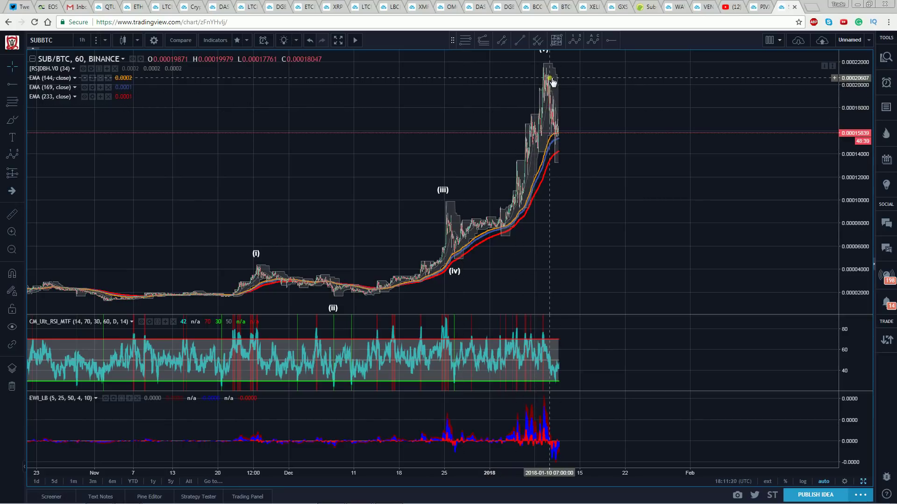
double_click(338, 170)
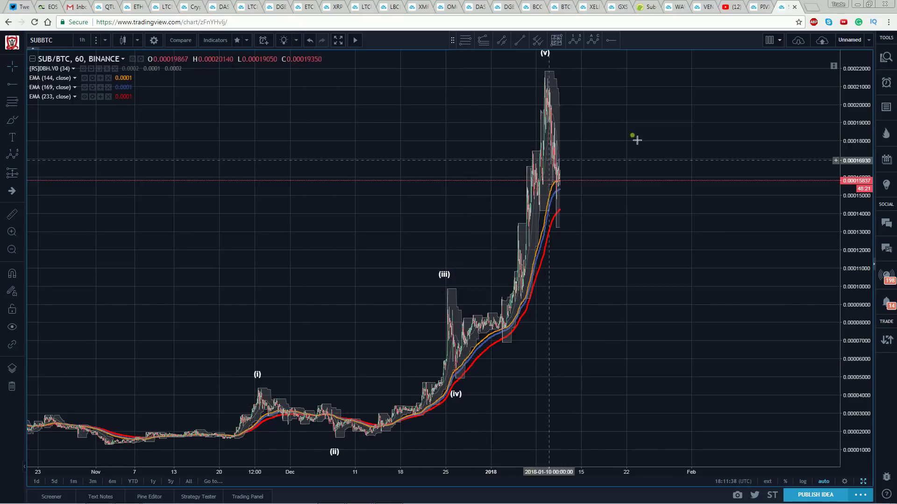
Step: Delete the Elliott impulse wave from the SUB/BTC chart
left_click_drag(852, 88, 860, 136)
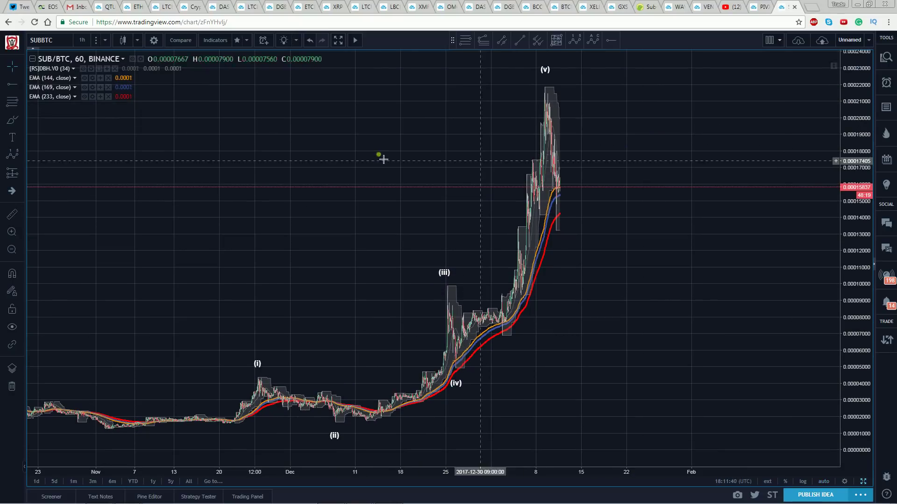
left_click_drag(374, 144, 381, 153)
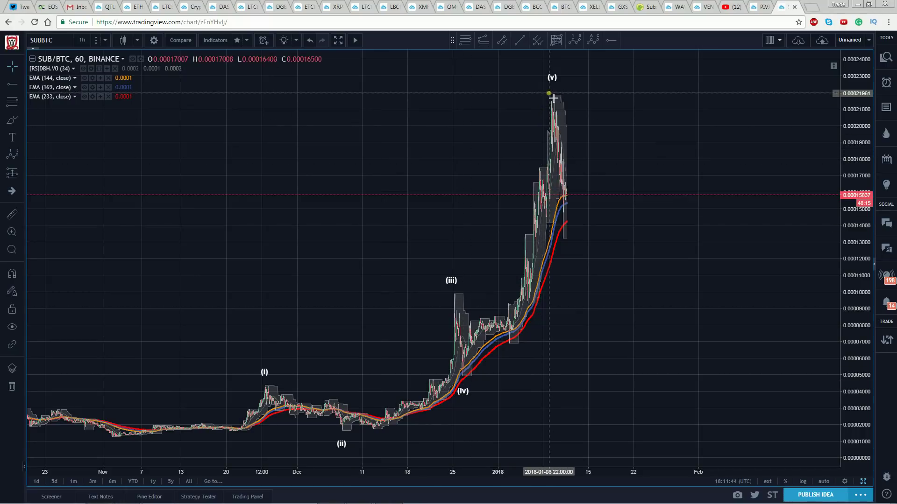
left_click(450, 280)
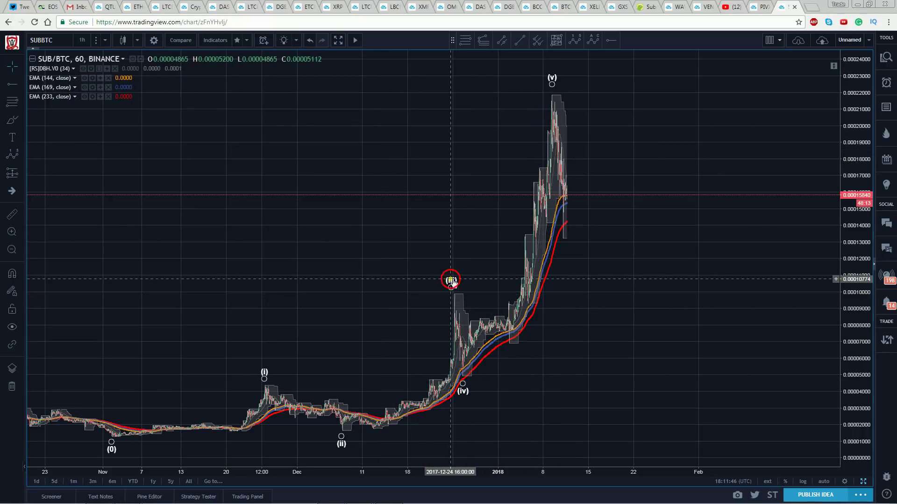
key("Delete")
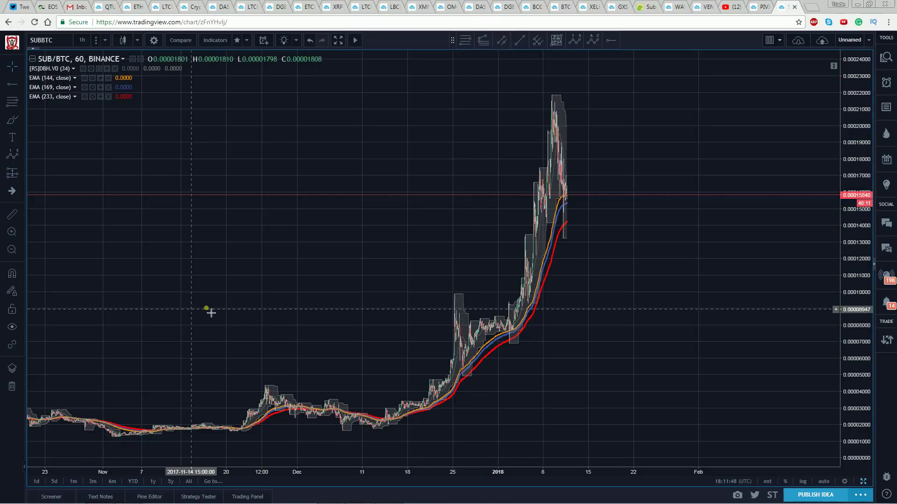
Step: Turn on automatic price scaling and mark the early November low with a horizontal ray at about 0.00001268
left_click_drag(271, 309, 676, 294)
left_click(823, 482)
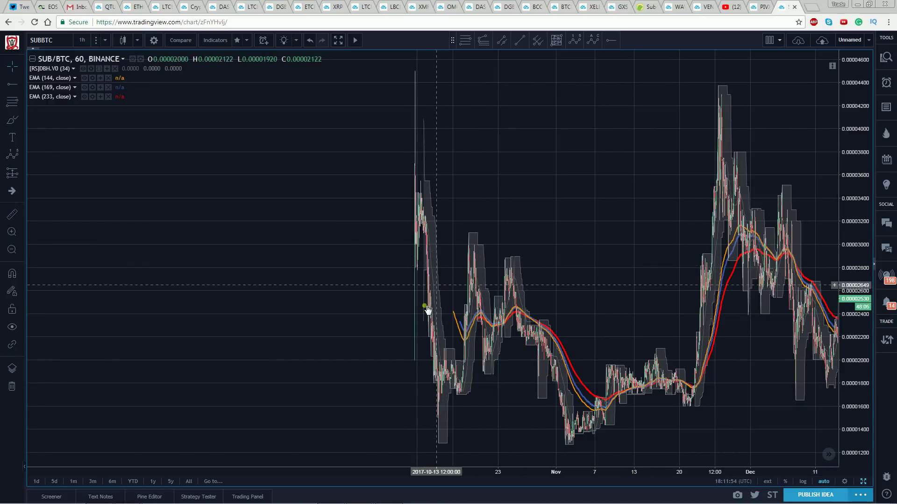
left_click_drag(532, 220, 388, 212)
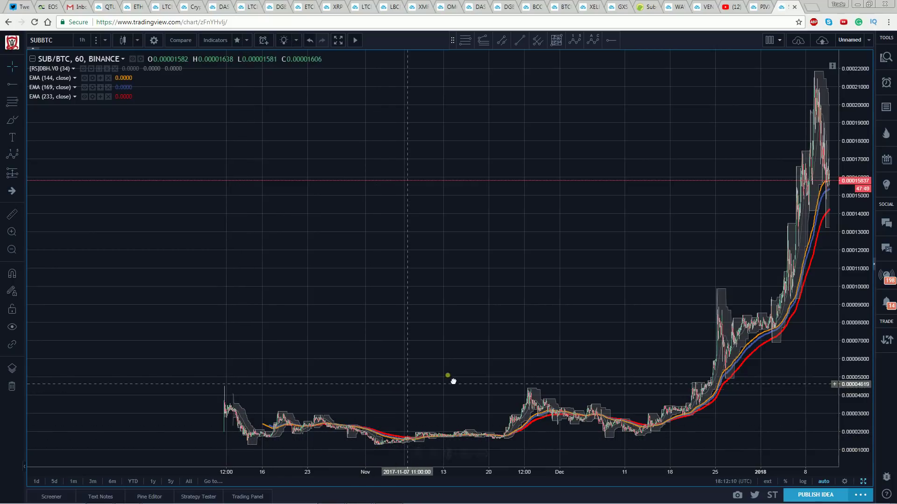
scroll(450, 376, "up", 5)
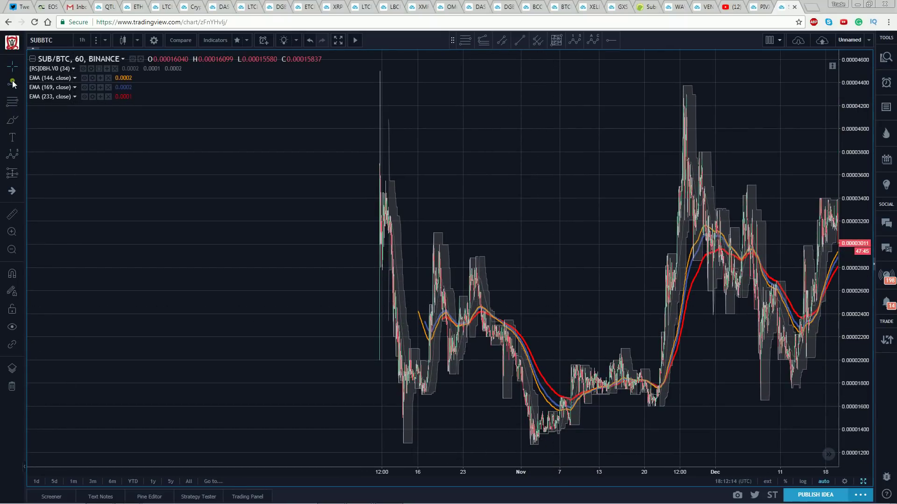
key("alt+h")
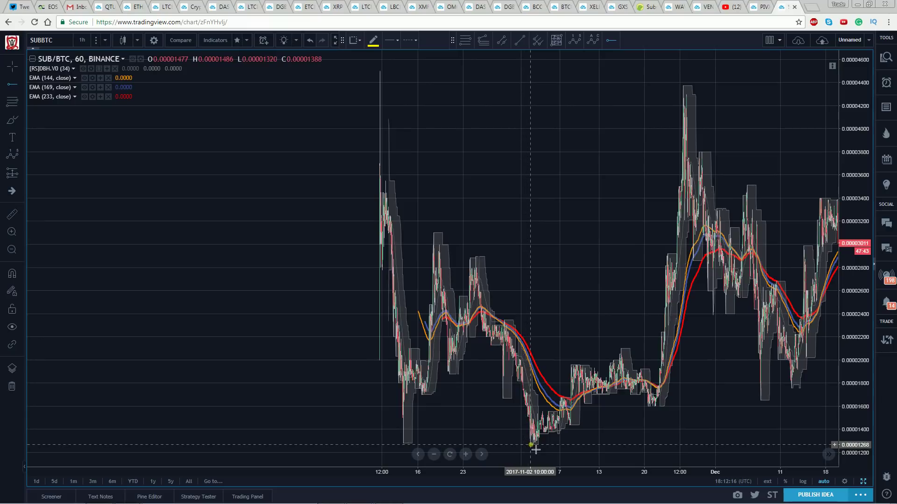
left_click(533, 448)
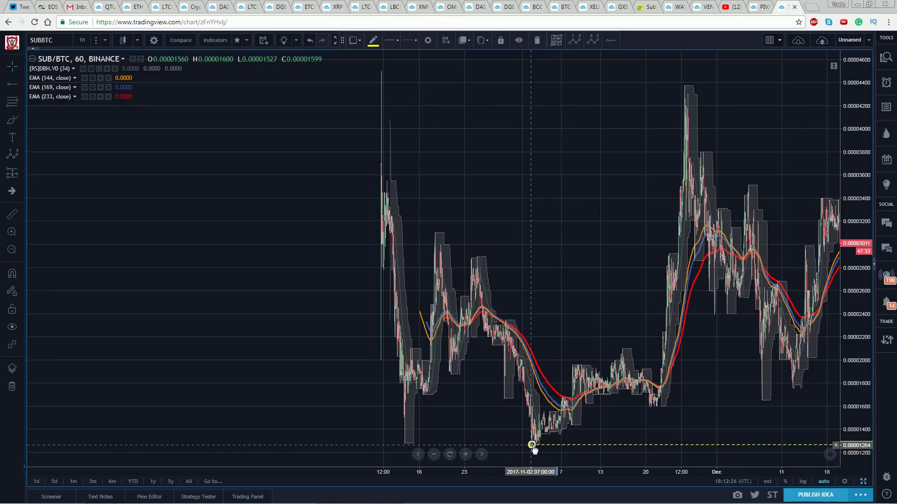
left_click(282, 369)
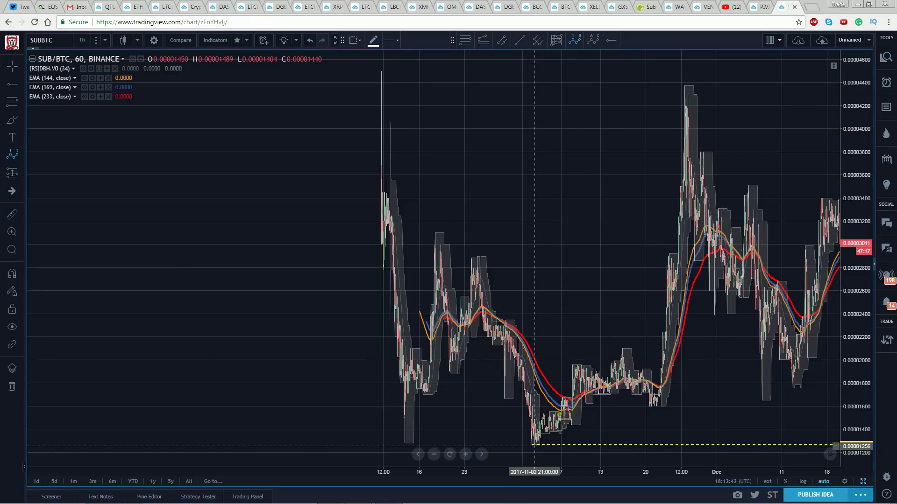
Step: Draw an Elliott impulse wave from the early November low, with (i) mid-November, (ii) November 20, (iii) November 26, (iv) December 8, and a provisional (v)
left_click(534, 446)
left_click(622, 343)
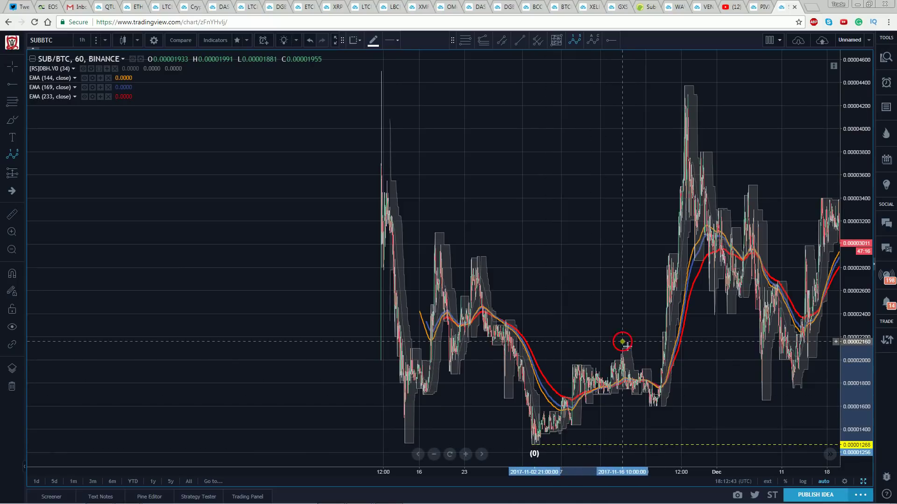
left_click(650, 413)
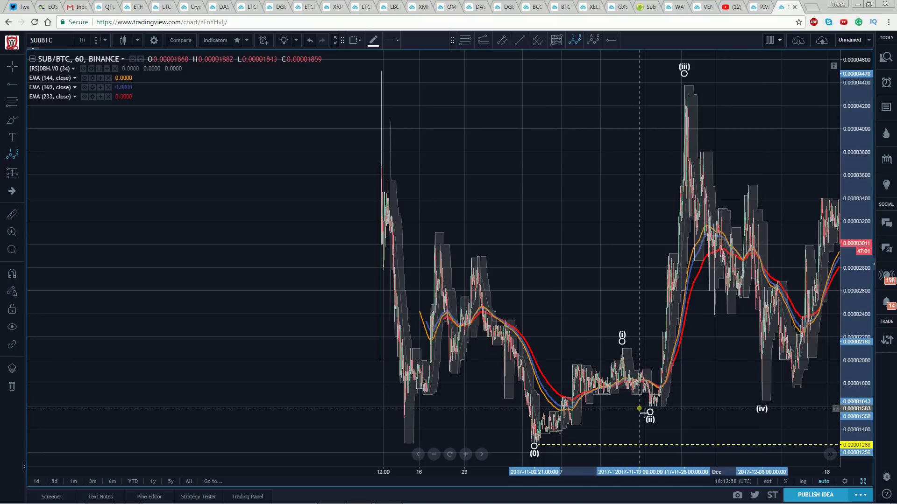
left_click(763, 405)
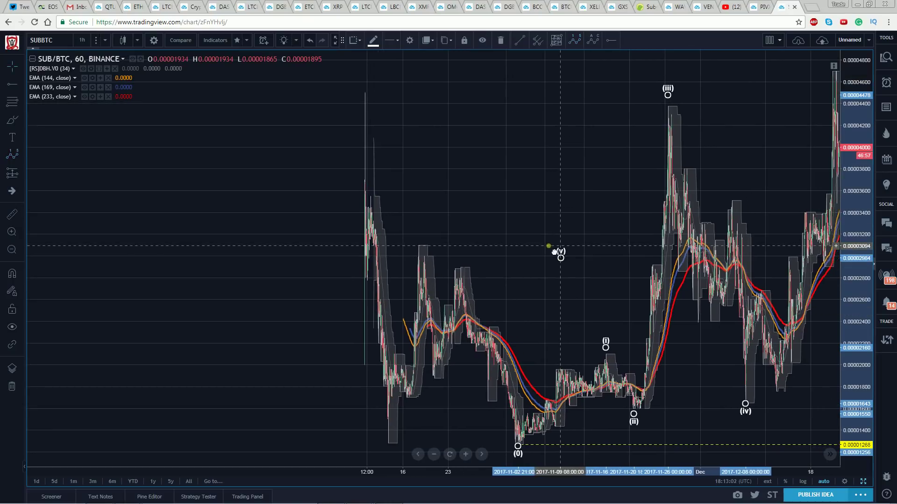
left_click(541, 246)
left_click_drag(540, 246, 560, 236)
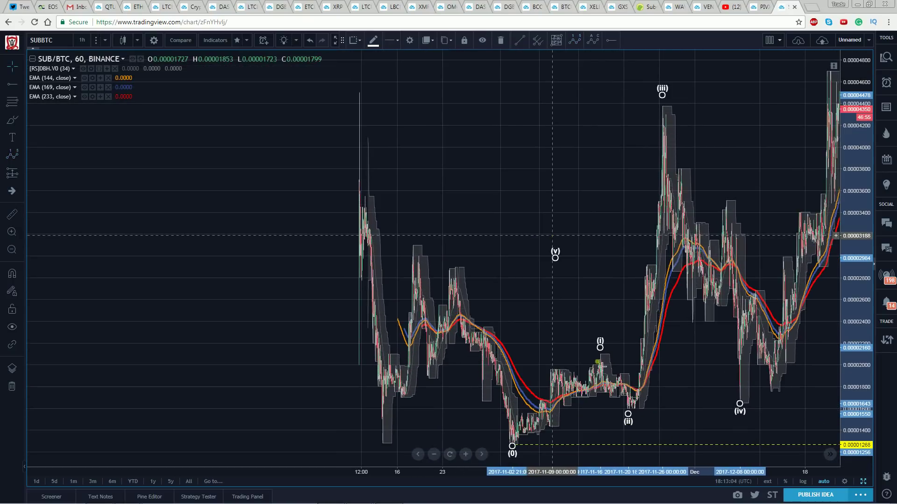
left_click(659, 421)
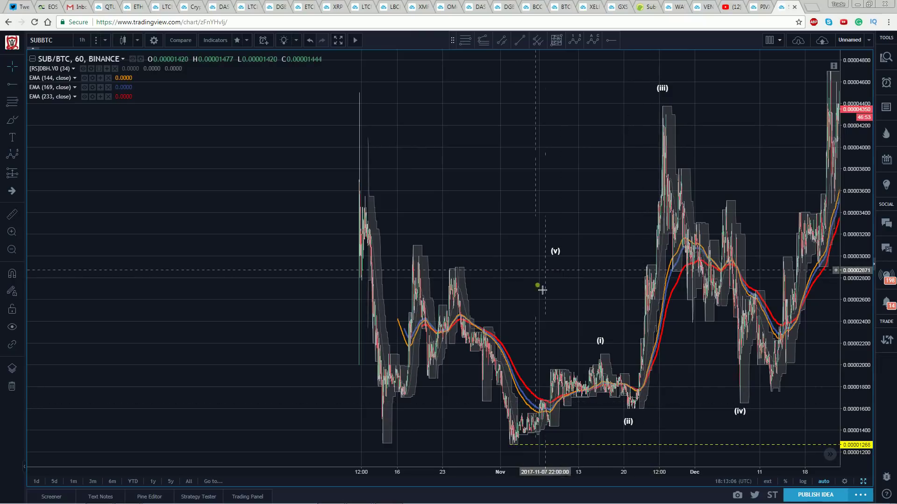
Step: Move the impulse count's wave (v) point to just above the December 21 price peak
mouse_move(562, 252)
left_mouse_down()
mouse_move(681, 201)
mouse_move(823, 72)
left_mouse_up()
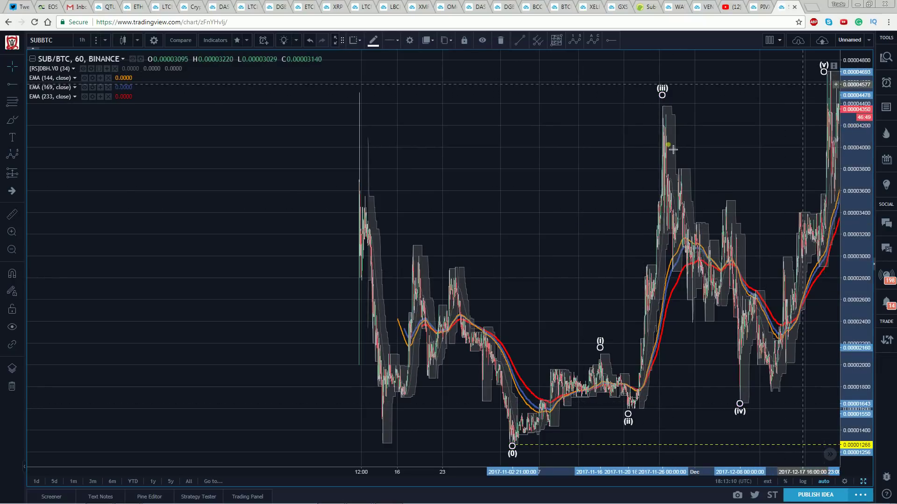
left_click(704, 420)
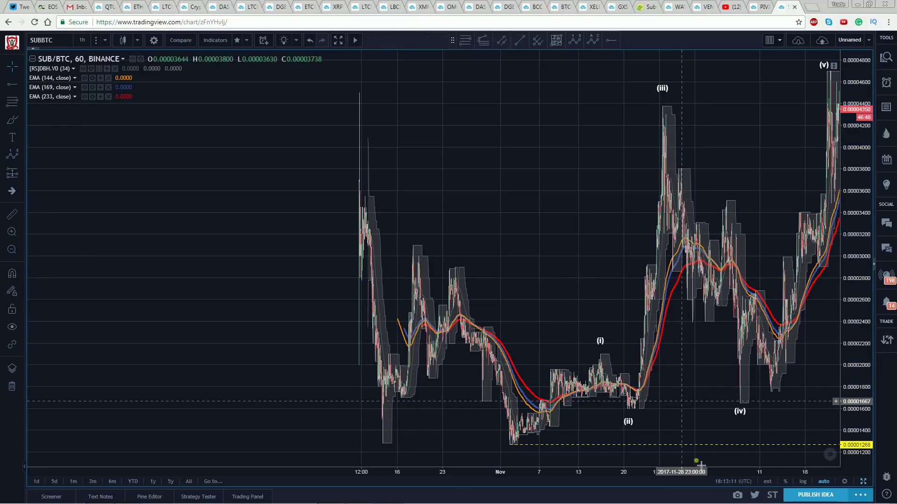
left_click_drag(692, 473, 548, 477)
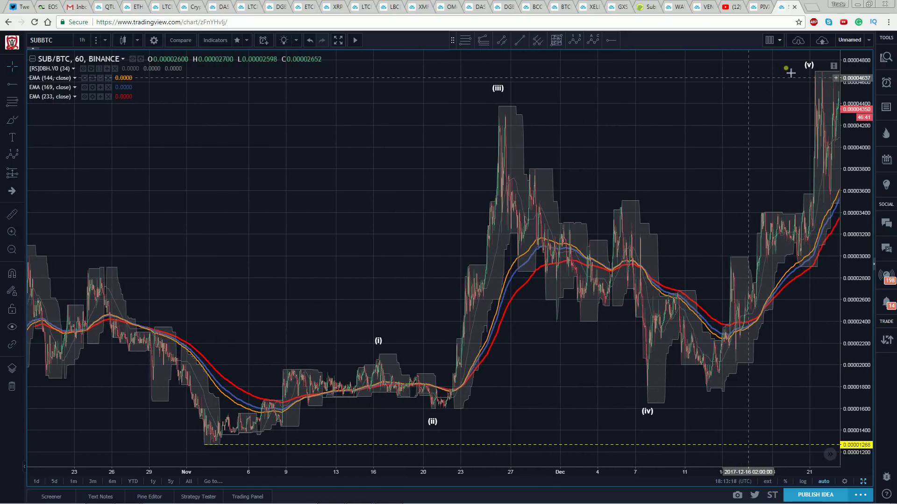
left_click_drag(810, 67, 823, 71)
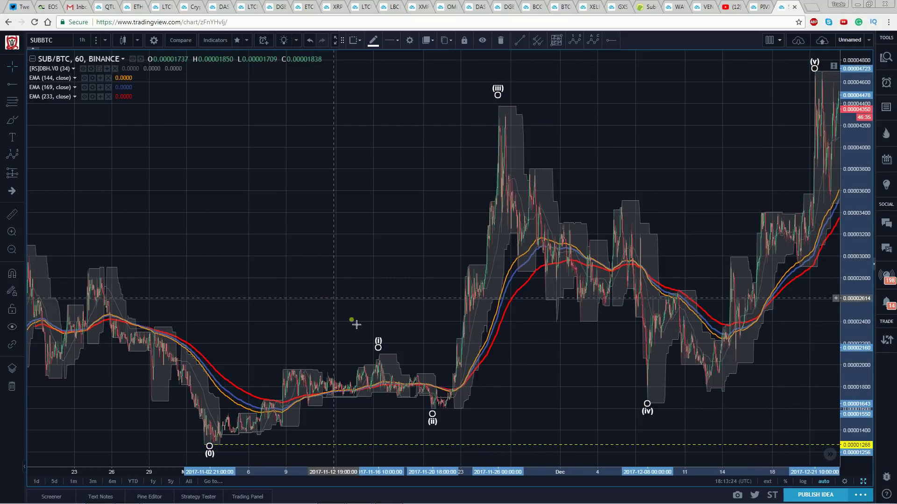
left_click(334, 304)
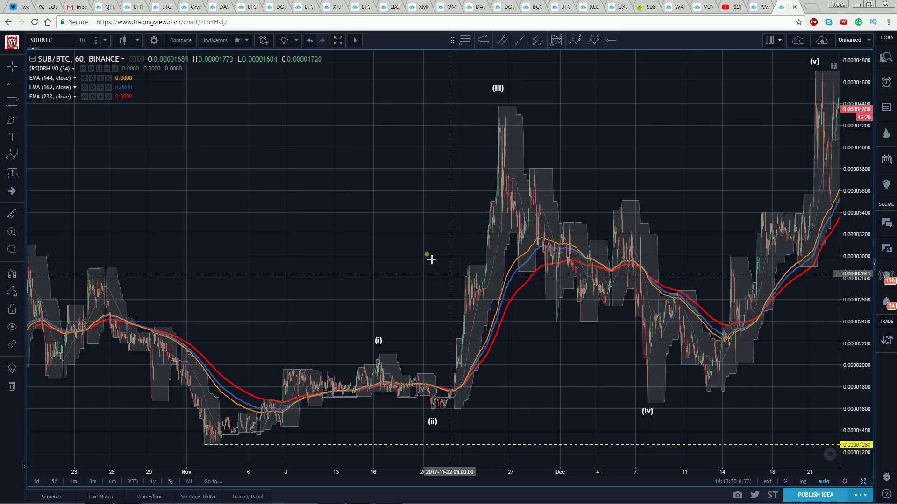
Step: Draw a second Elliott impulse wave from the November low, with (i) above the December 21 peak, (ii) below the following dip, and provisional remaining points
left_click_drag(386, 268, 375, 269)
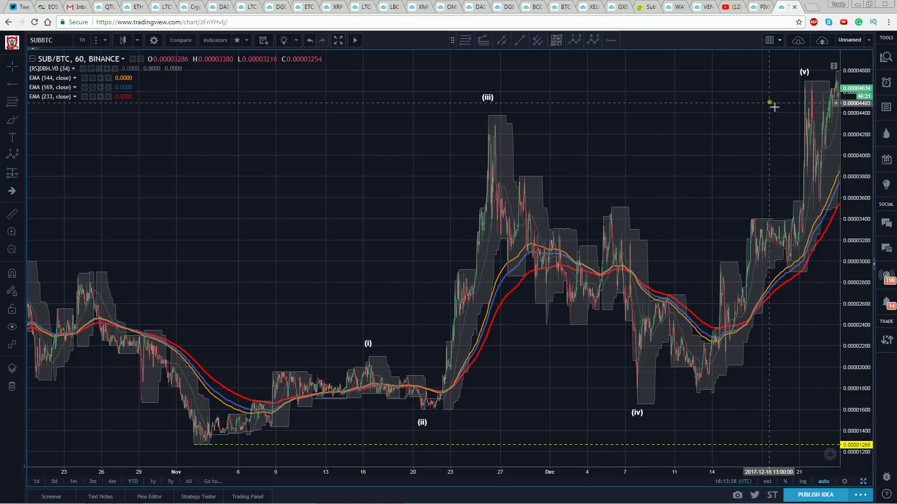
left_click_drag(758, 107, 755, 108)
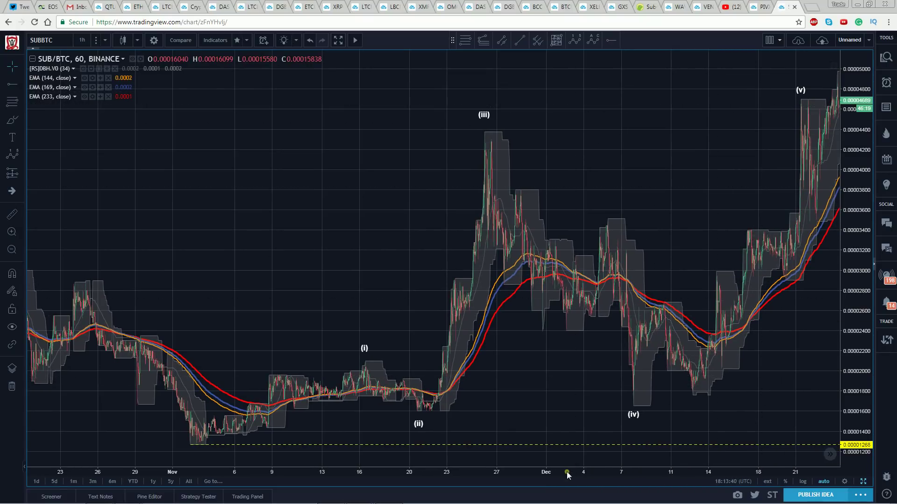
left_click_drag(567, 473, 557, 473)
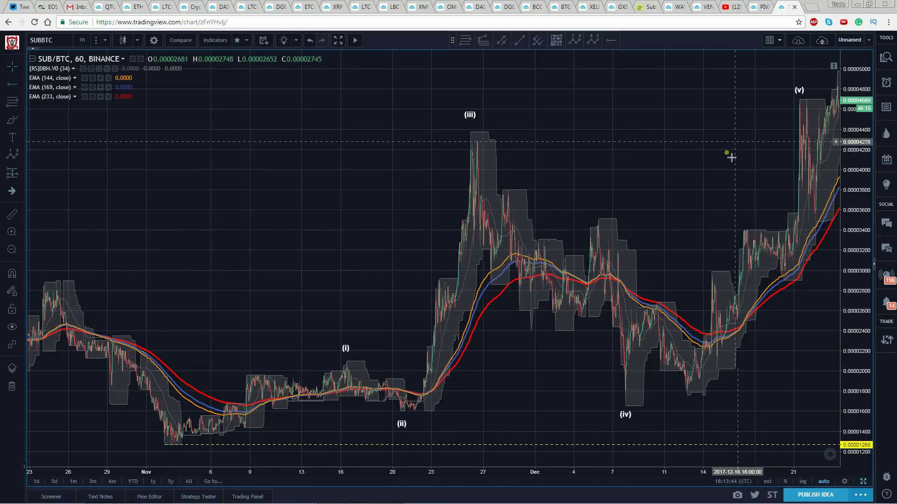
left_click(580, 39)
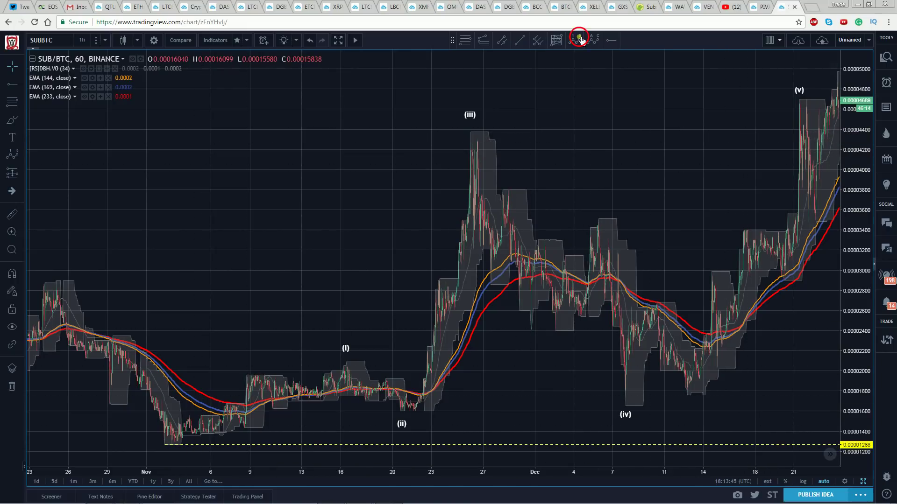
left_click(165, 444)
left_click(796, 77)
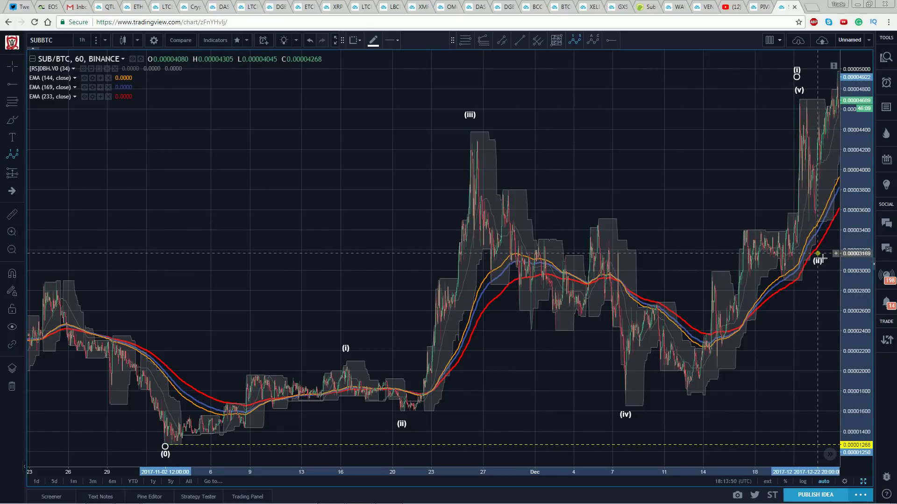
left_click(813, 68)
left_click(817, 82)
left_click(829, 56)
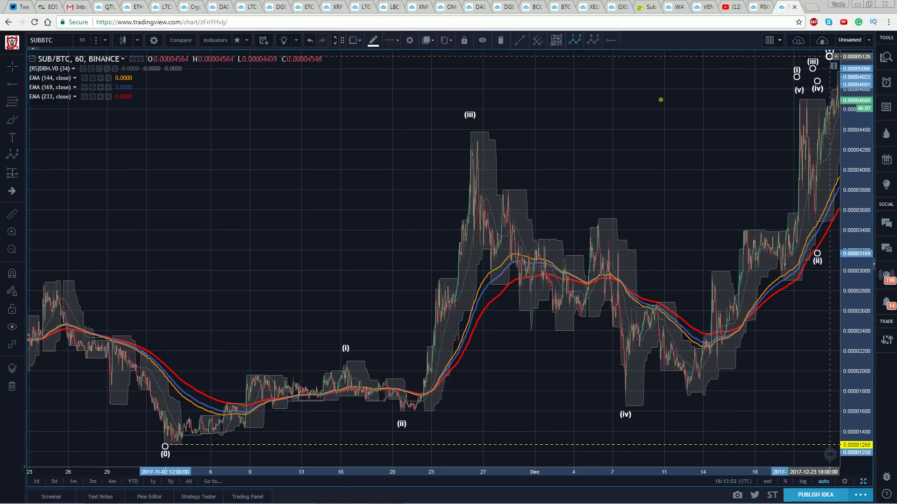
Step: Move the second count's (iii), (iv) and (v) points into early January and raise its (i) above the first count's (v)
left_click_drag(371, 181, 316, 182)
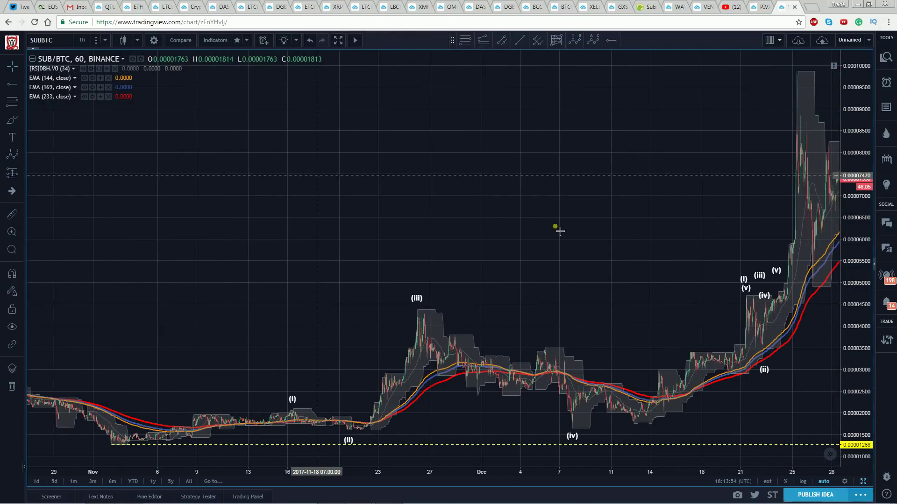
left_click_drag(779, 276, 830, 93)
left_click_drag(705, 204, 559, 205)
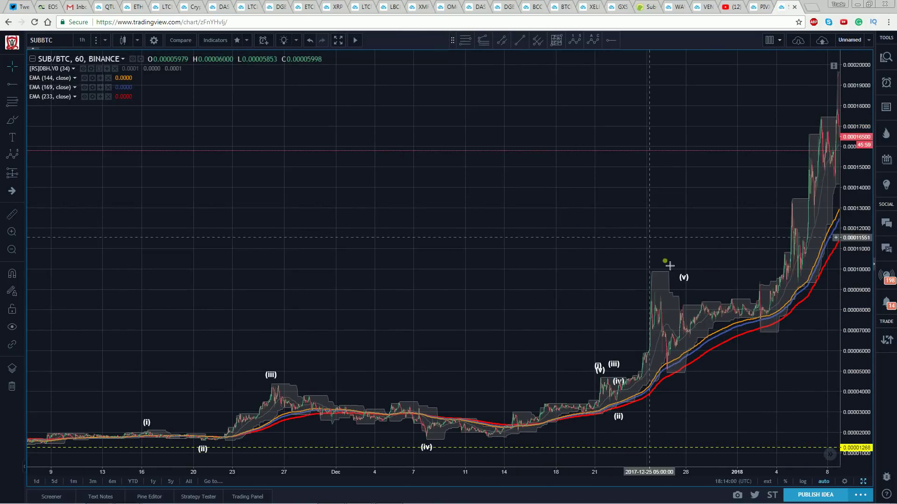
left_click_drag(685, 276, 806, 65)
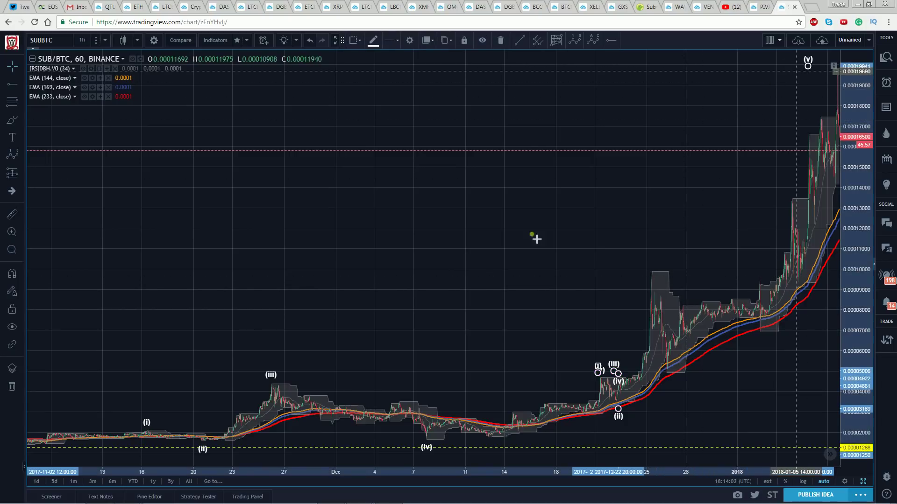
left_click_drag(616, 360, 807, 70)
left_click_drag(618, 375, 812, 322)
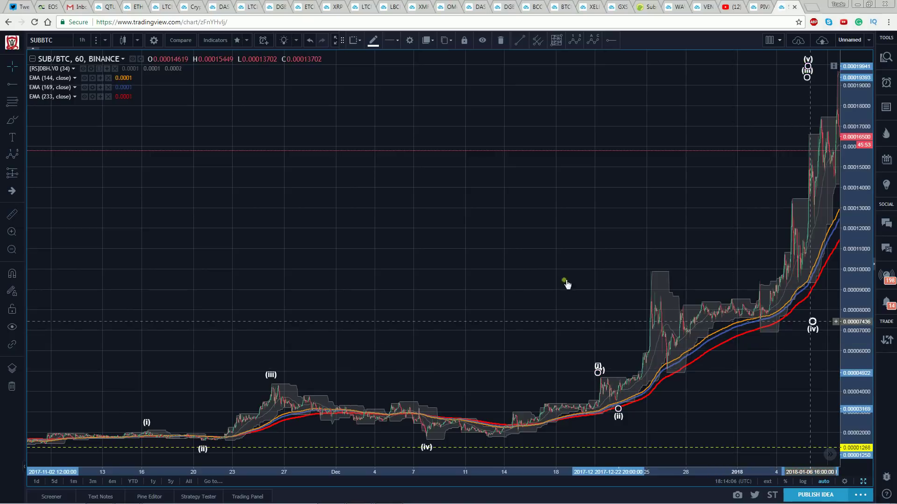
mouse_move(600, 345)
left_mouse_down()
mouse_move(608, 338)
mouse_move(604, 354)
left_mouse_up()
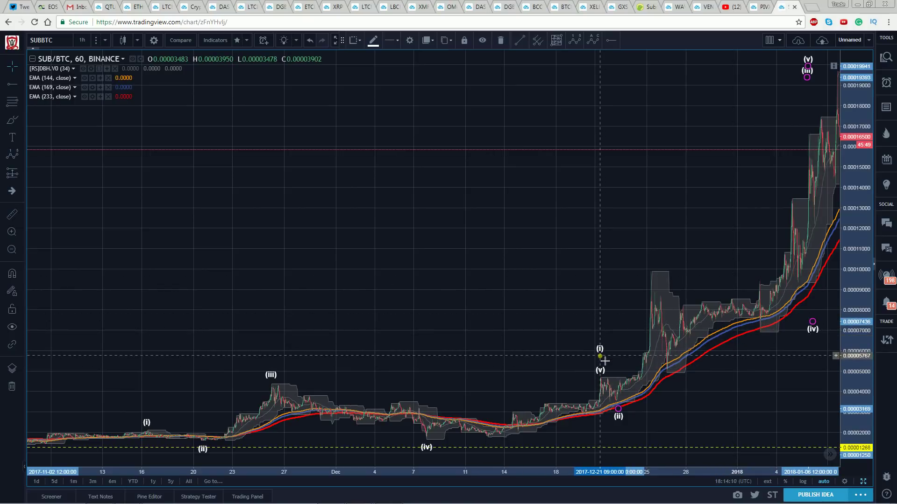
Step: Shift the first count's (v) to the December 25 peak, and the second count's (i) above it and (ii) to the December 26 low
mouse_move(524, 342)
left_mouse_down()
mouse_move(551, 332)
mouse_move(550, 260)
left_mouse_up()
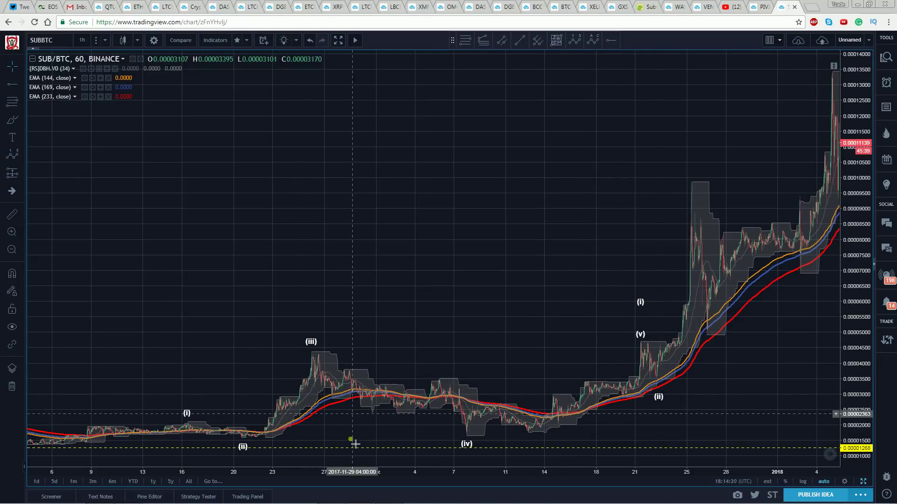
scroll(359, 476, "down", 3)
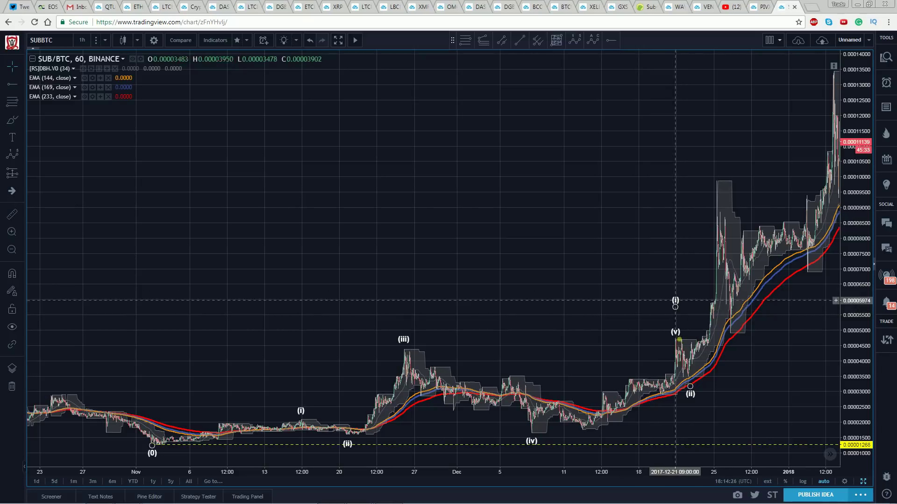
left_click_drag(675, 339, 712, 179)
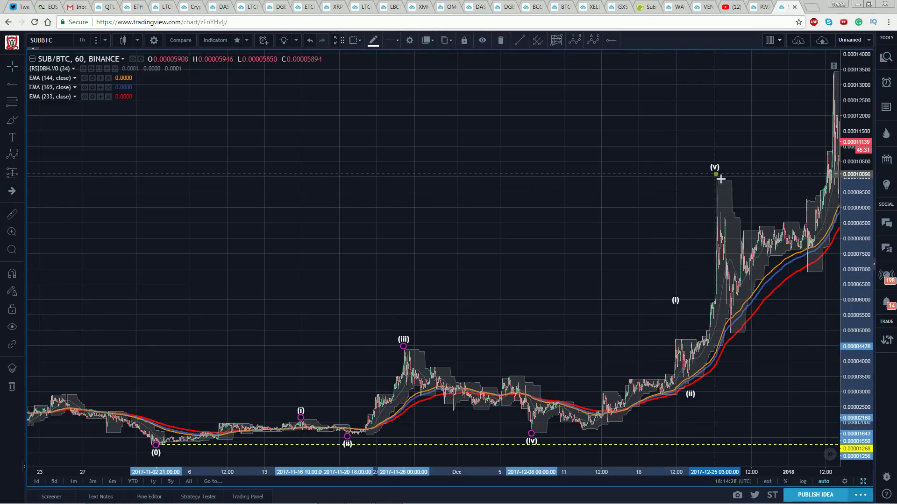
left_click_drag(695, 392, 736, 343)
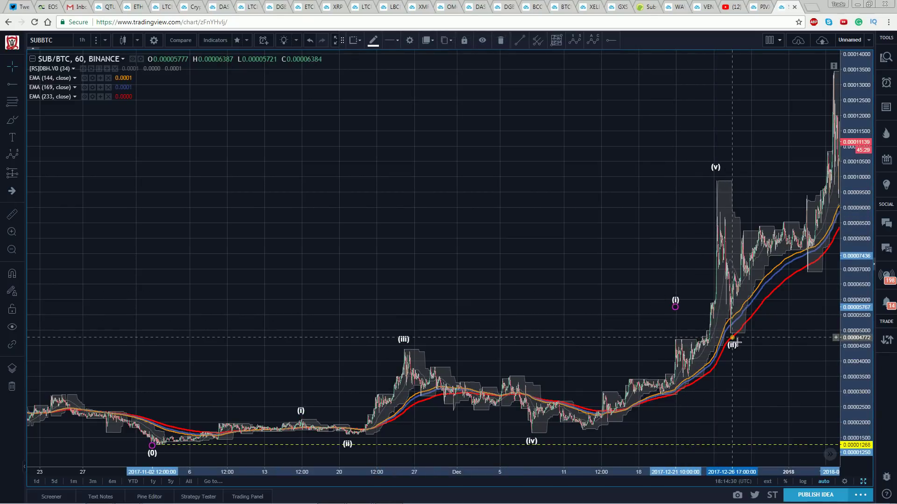
left_click_drag(675, 306, 716, 150)
Step: Set the first Elliott impulse wave's degree to Subminuette and its color to cyan
left_click(719, 171)
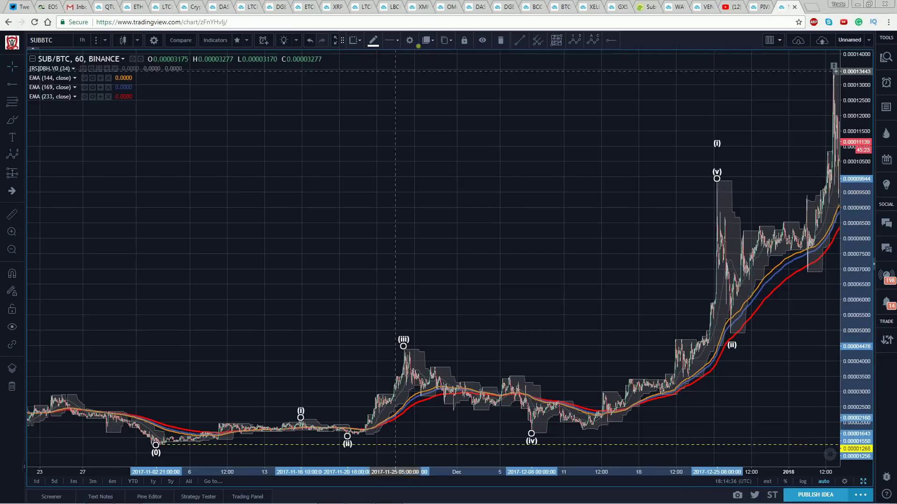
left_click(410, 40)
left_click(435, 242)
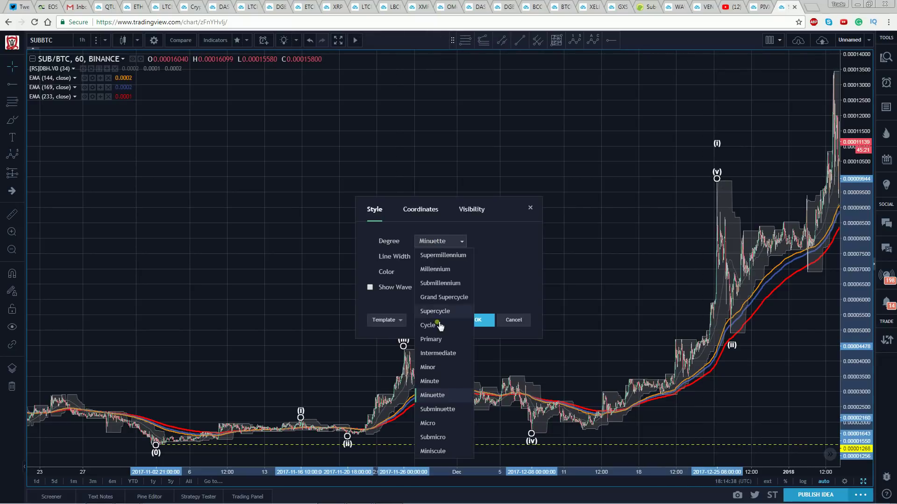
left_click(437, 410)
left_click(422, 271)
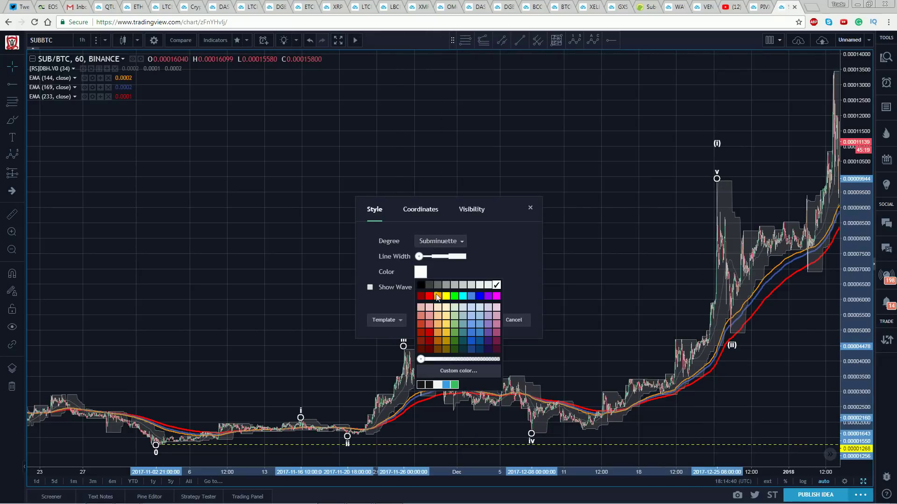
left_click(462, 296)
left_click(469, 320)
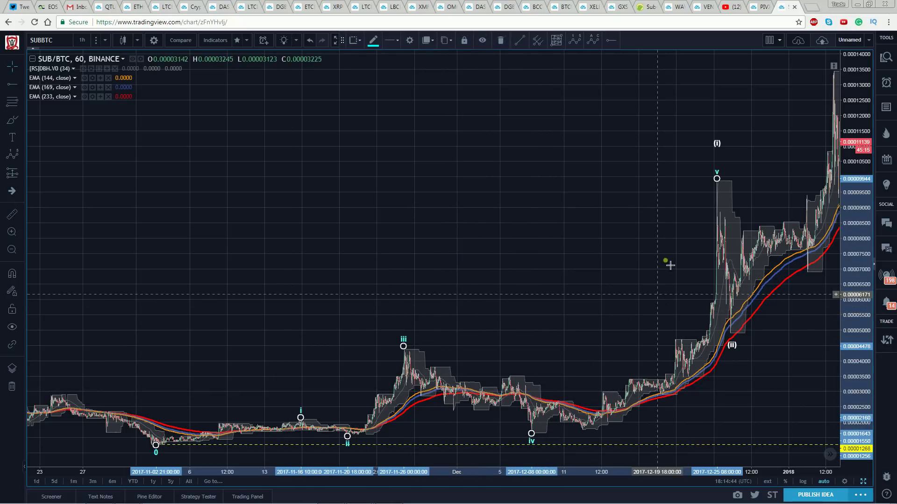
Step: Lower the second count's (i) to just above the first count's v at the December 25 peak
left_click(618, 204)
left_click_drag(716, 145, 716, 163)
left_click(666, 191)
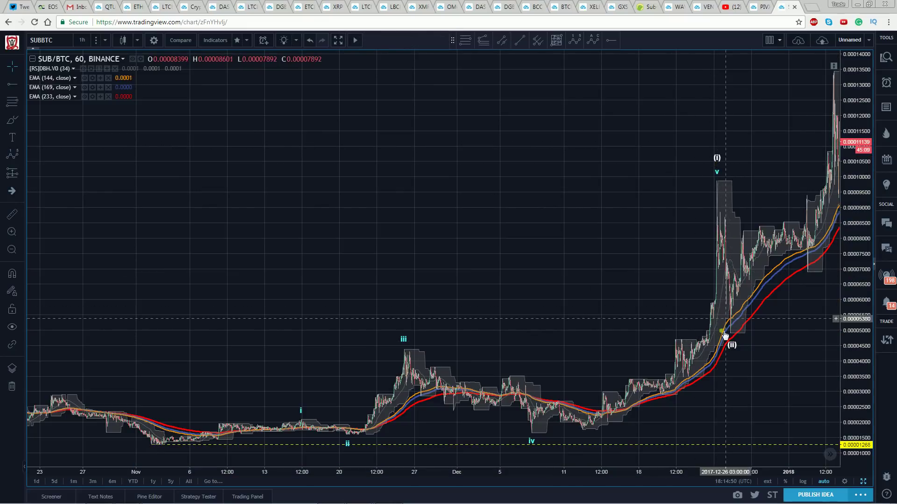
Step: Draw a Fibonacci retracement from the November low level to the wave (i) peak, and fit (ii) just under the December 26 low
left_click_drag(608, 479, 553, 480)
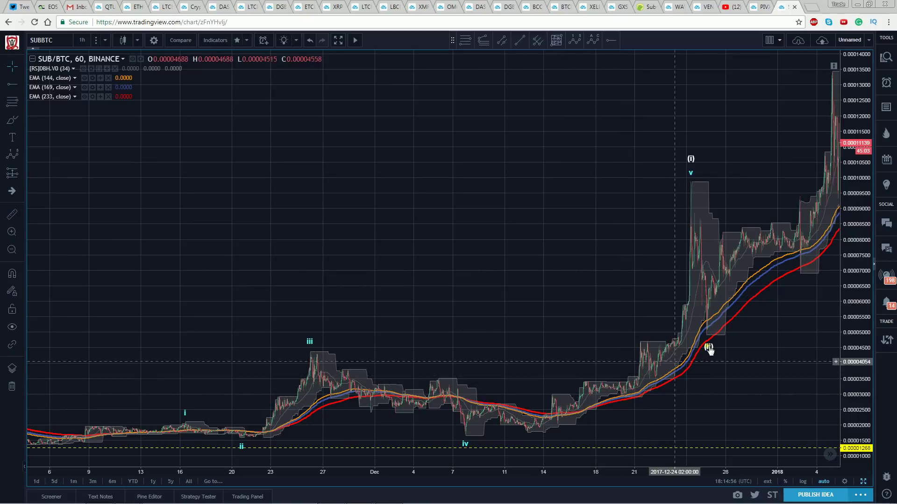
left_click(691, 159)
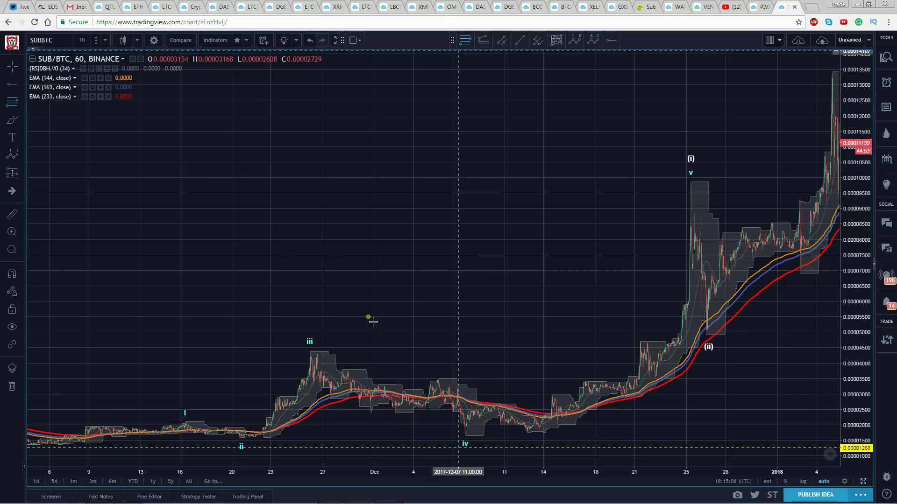
left_click(554, 452)
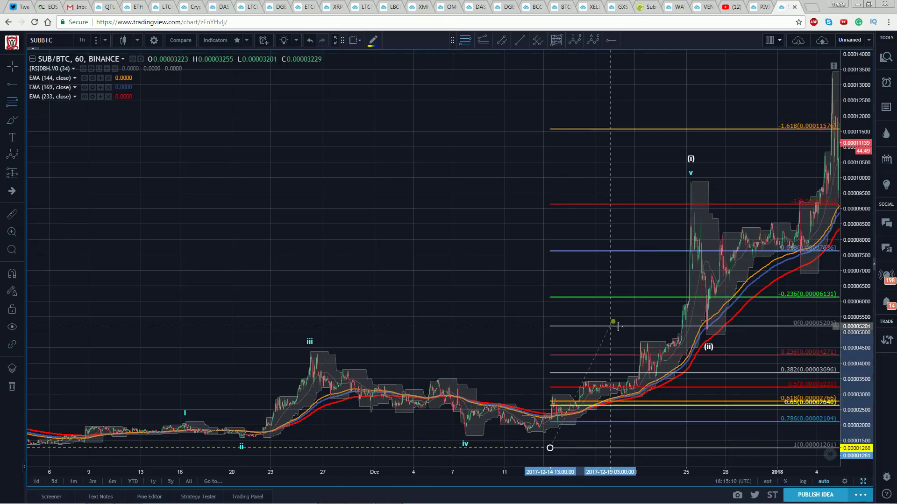
left_click(681, 181)
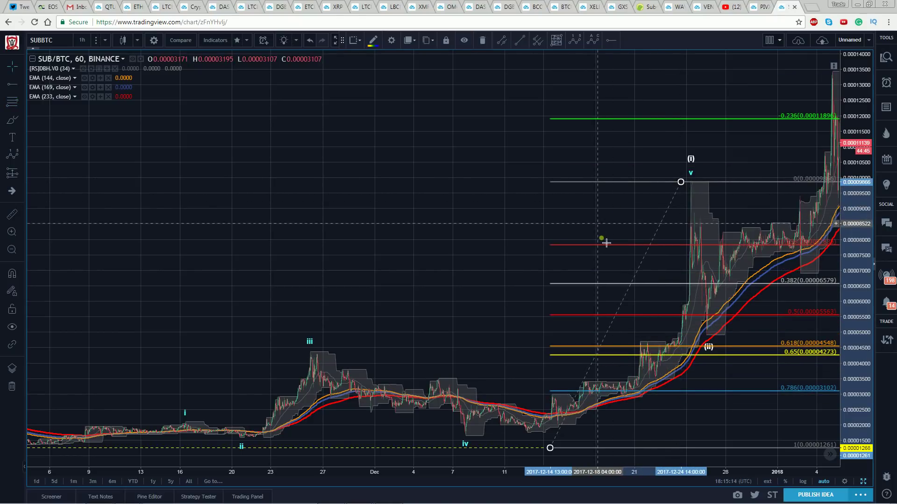
left_click(708, 339)
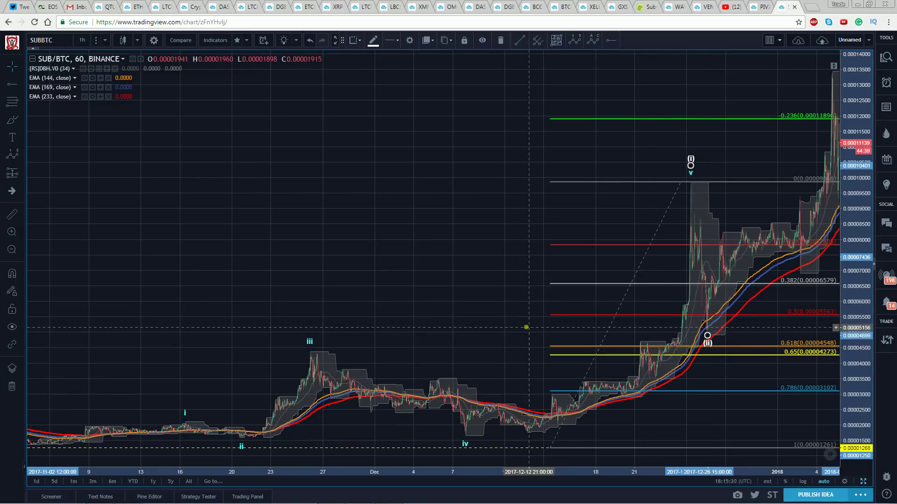
left_click(706, 328)
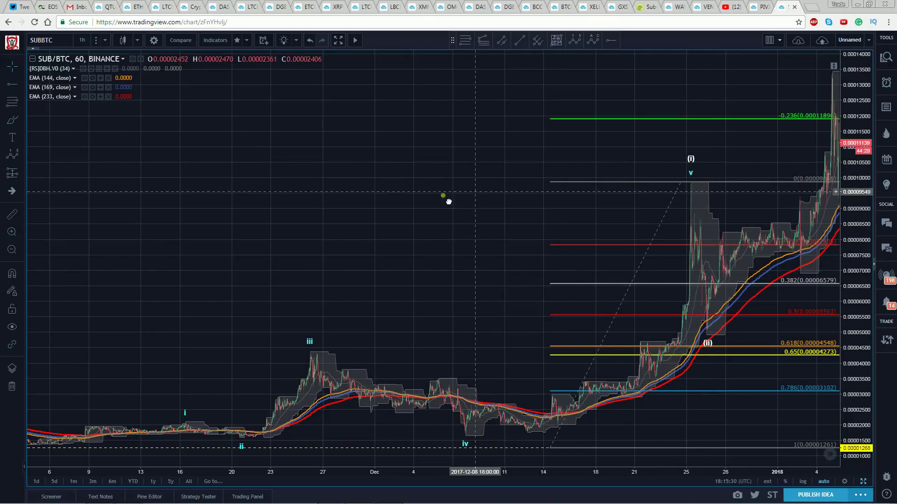
Step: Move the second count's (v) out to about January 18, (iii) above the January 9 peak and (iv) below the January 11 low
left_click_drag(444, 196, 353, 192)
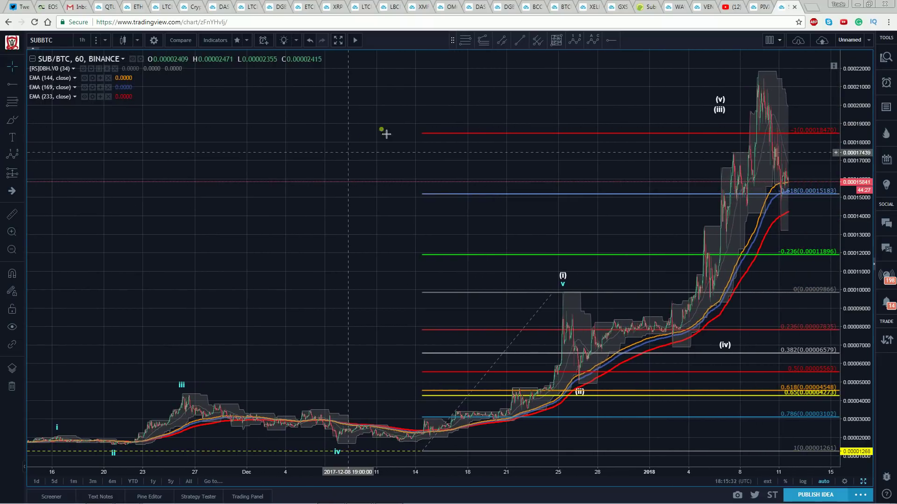
left_click_drag(366, 118, 316, 121)
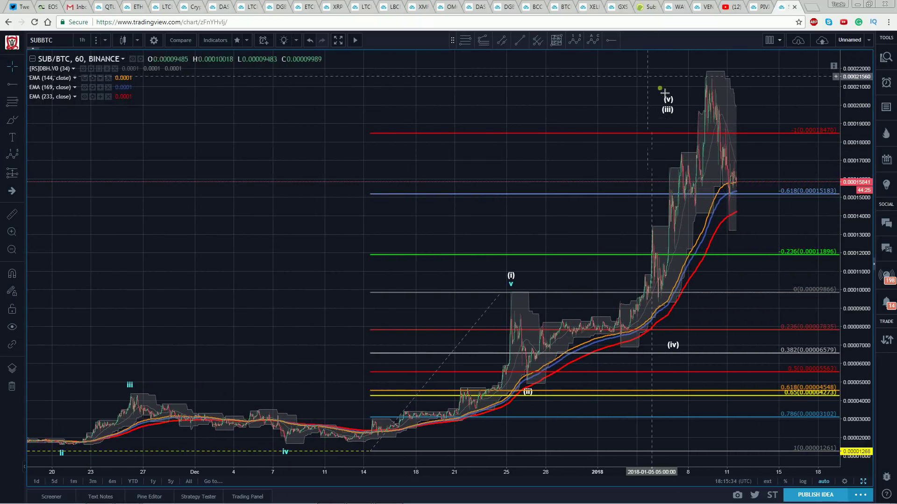
left_click_drag(668, 104, 827, 56)
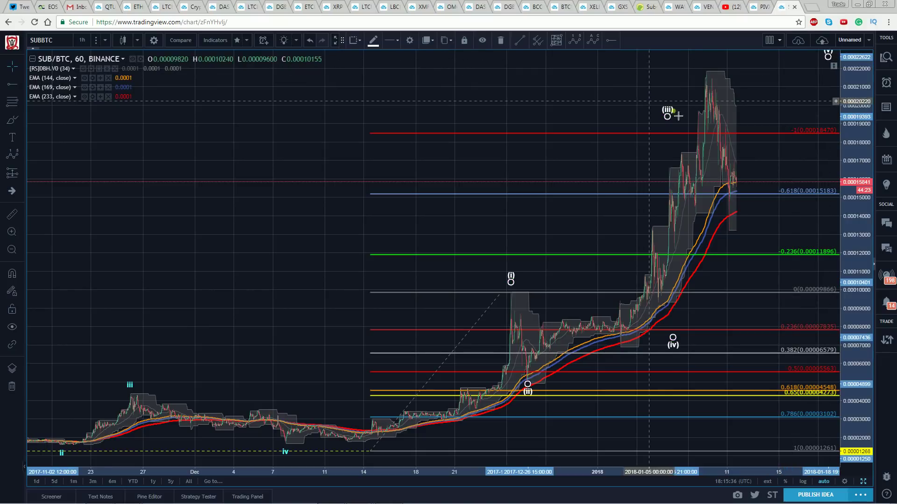
left_click_drag(677, 116, 709, 68)
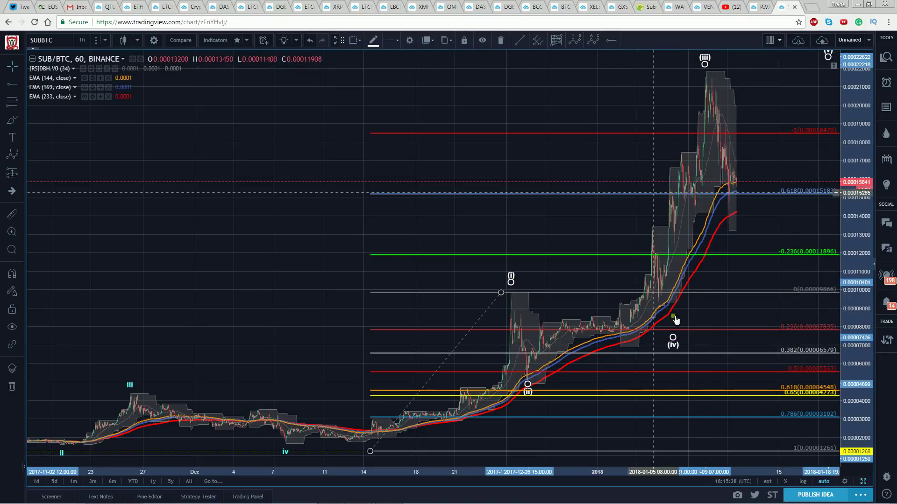
left_click_drag(710, 265, 734, 237)
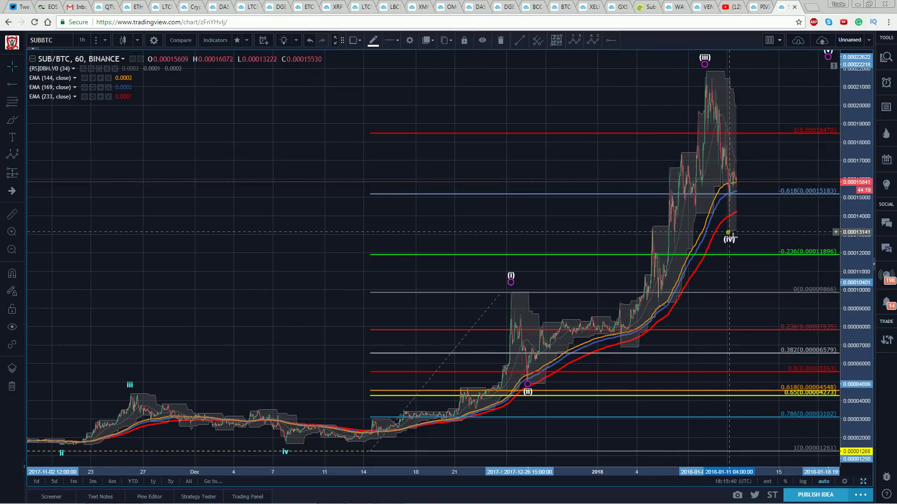
left_click_drag(265, 263, 227, 279)
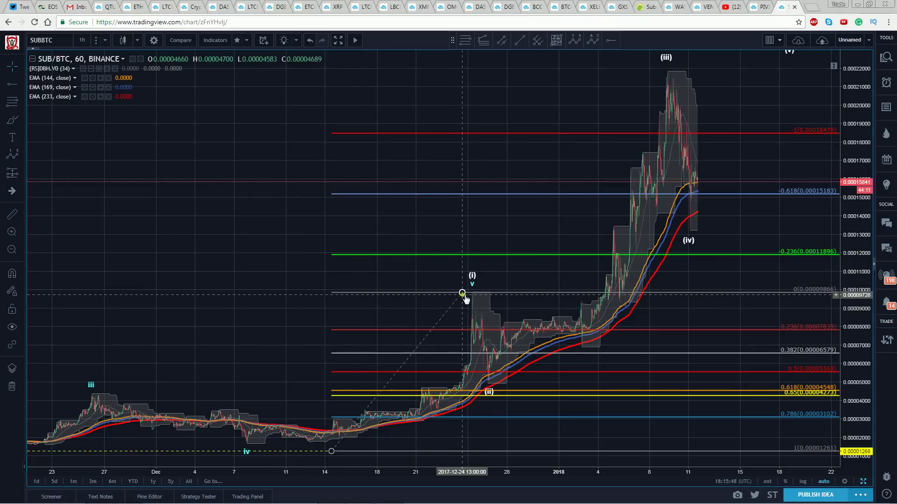
Step: Replace the Fibonacci retracement with a trend-based Fib extension from the November low level through the (i) peak to the (ii) low
left_click_drag(461, 293, 462, 294)
key("Delete")
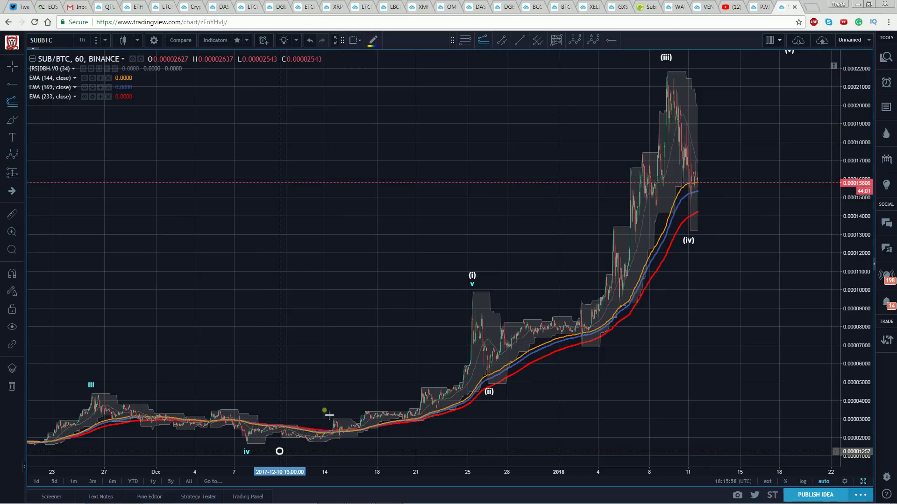
left_click(472, 297)
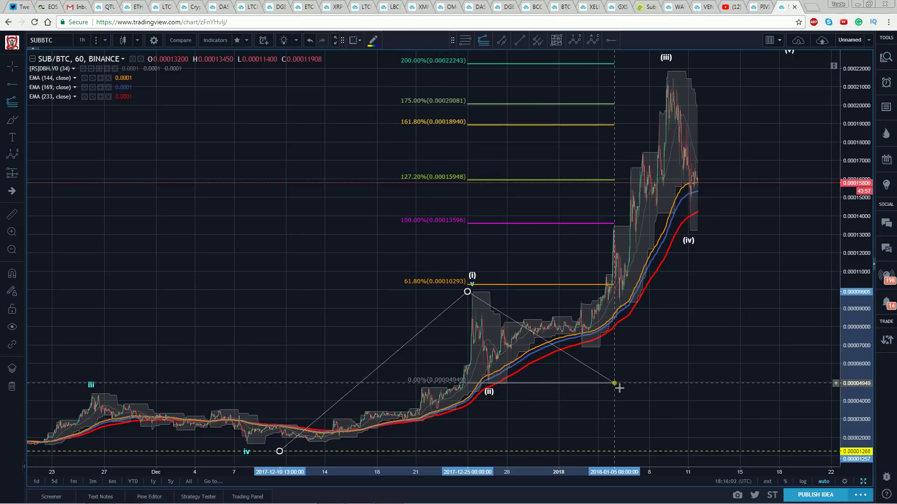
left_click(614, 384)
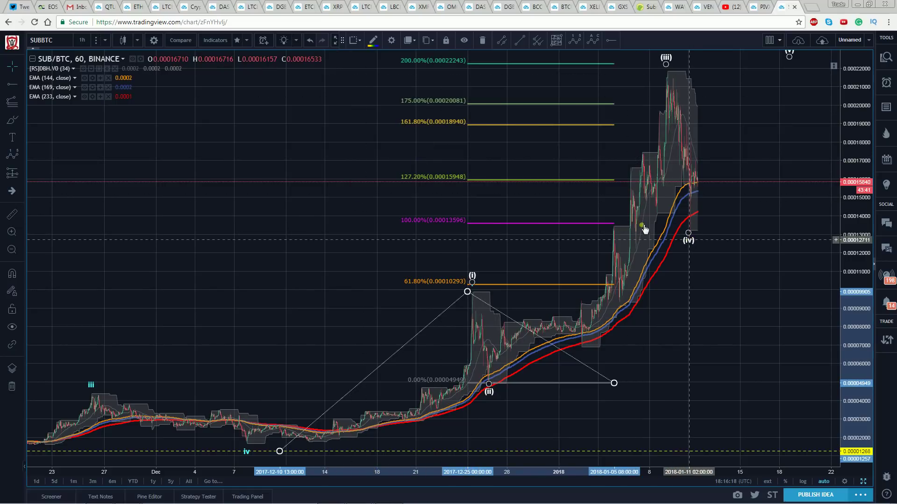
left_click(511, 160)
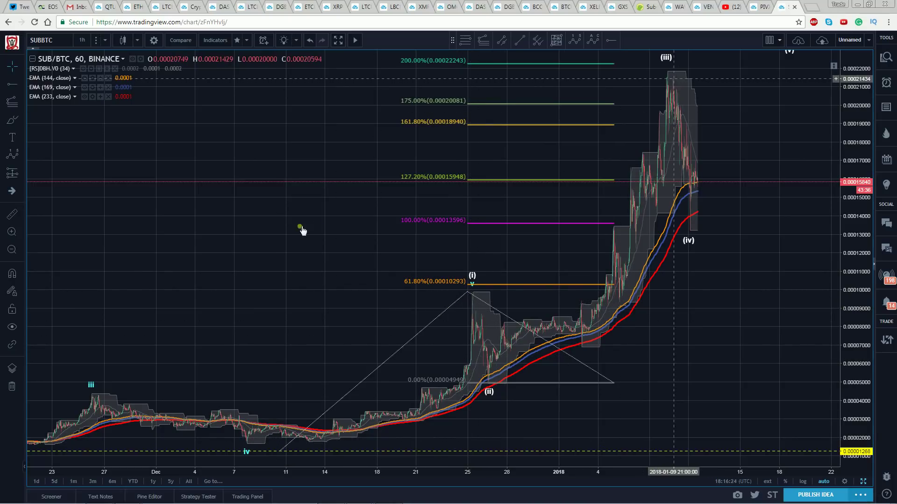
Step: Restore the indicator panes, delete the Fib extension, and maximize the price pane again
double_click(218, 158)
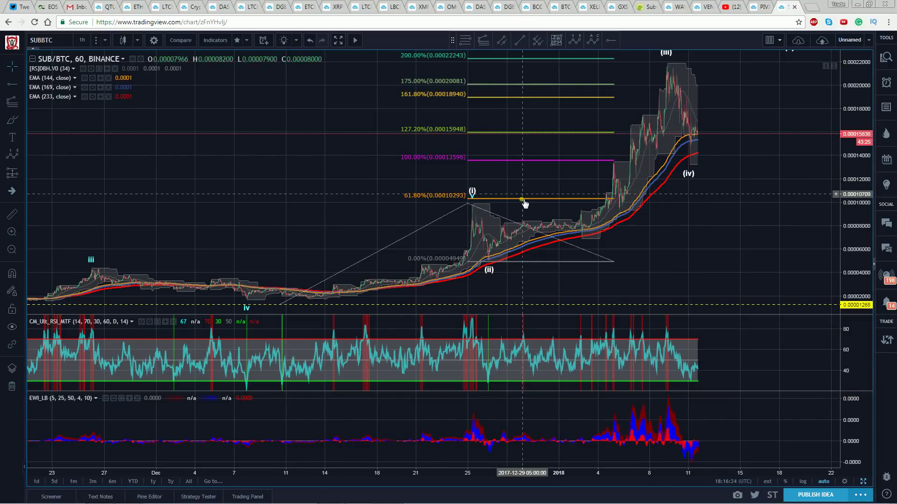
key("Delete")
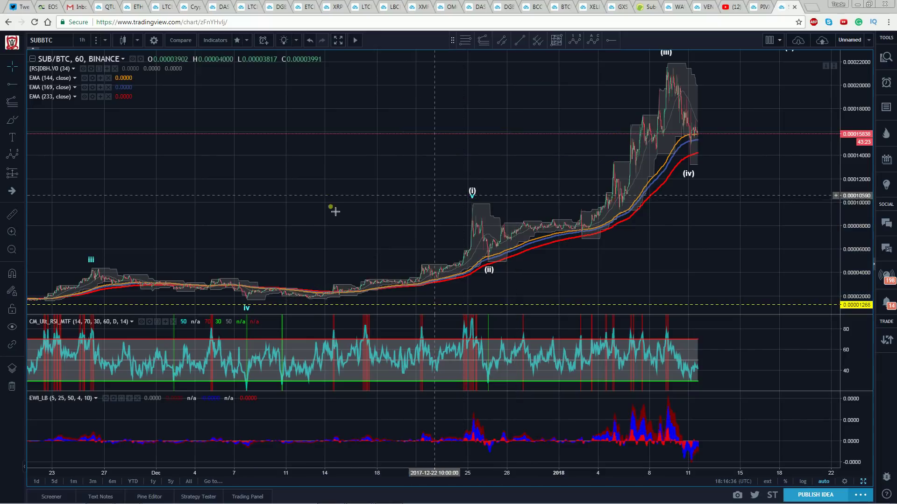
double_click(312, 183)
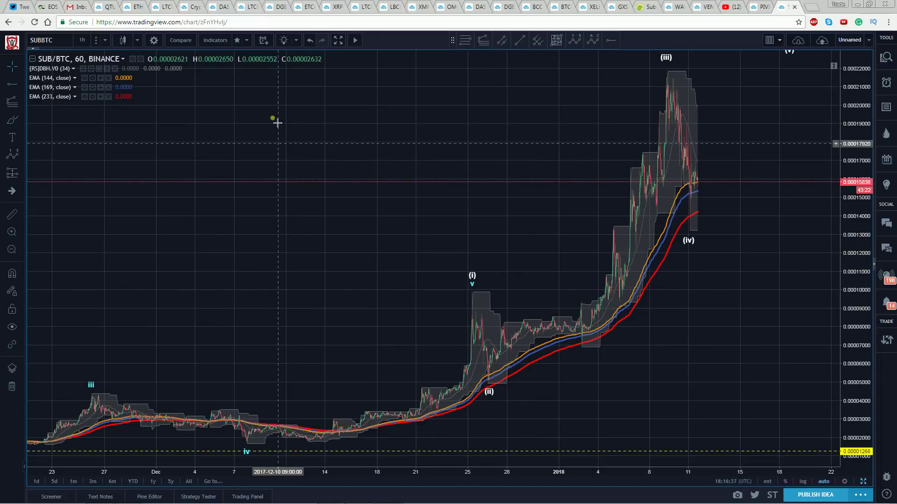
Step: Compress the price scale and raise the second count's (v) to about 0.000248 around January 21
left_click_drag(252, 120, 184, 120)
left_click_drag(854, 90, 860, 153)
left_click_drag(379, 135, 355, 176)
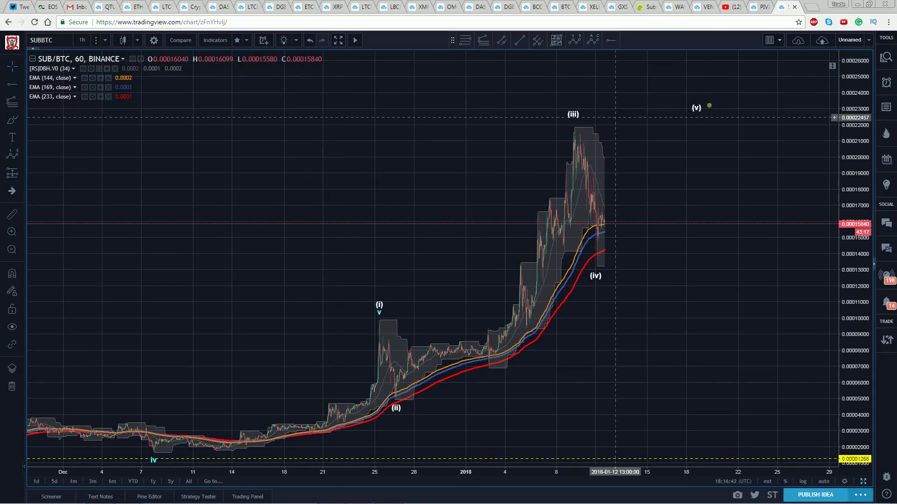
left_click_drag(695, 107, 724, 72)
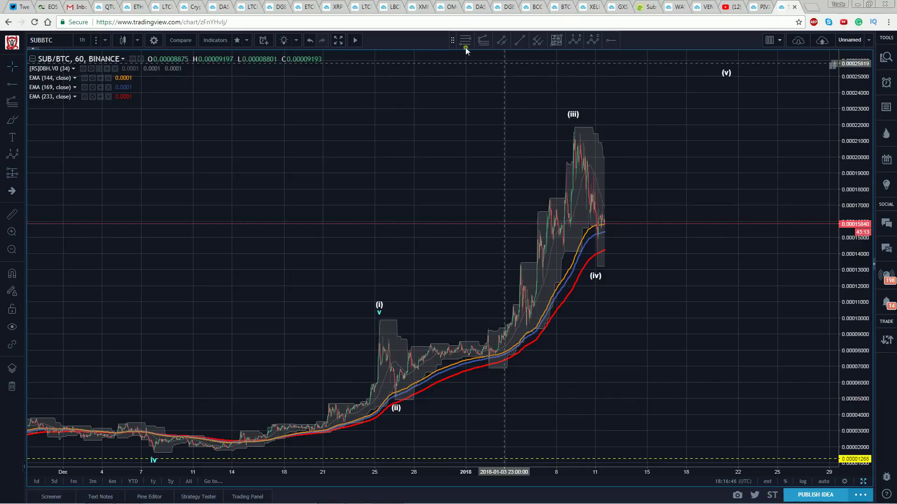
Step: Draw a Fibonacci retracement from the wave (ii) low up to the wave (iii) peak at about 0.000218
left_click(395, 400)
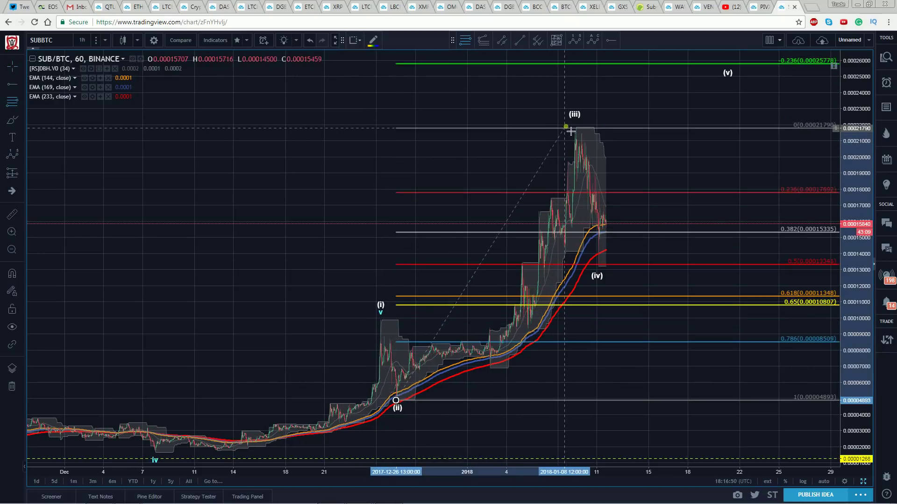
left_click(572, 132)
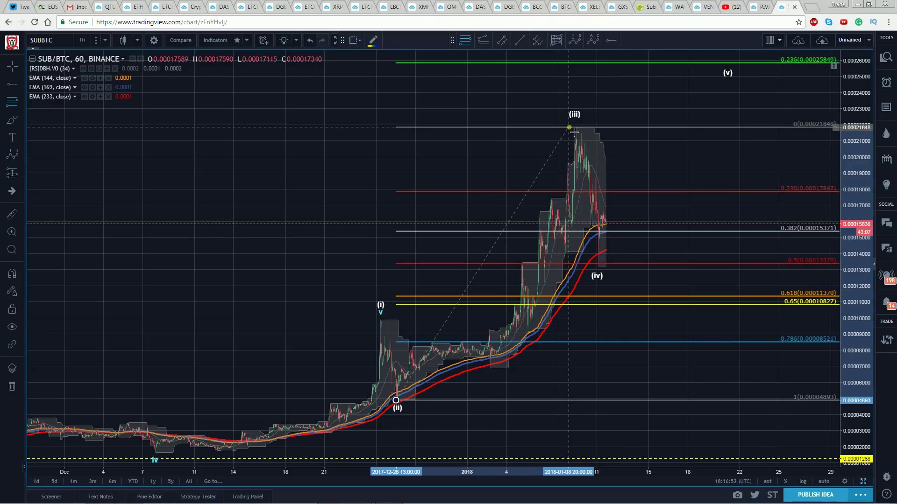
left_click(568, 127)
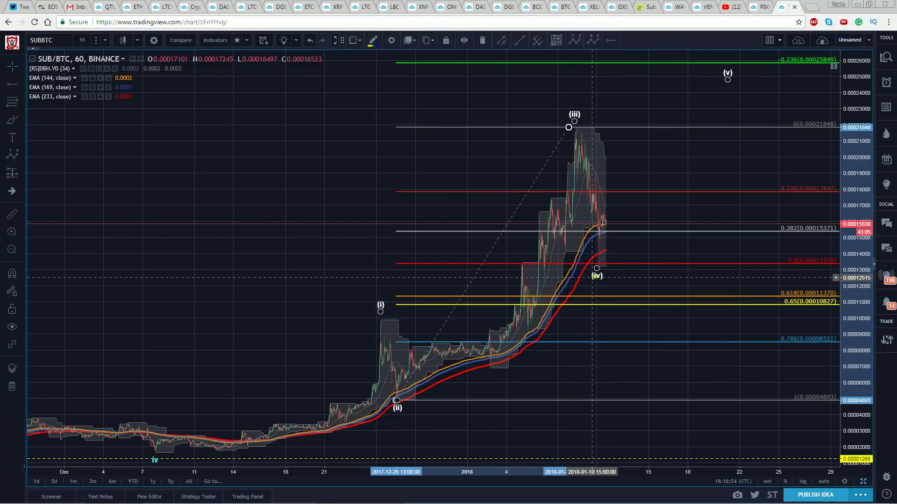
Step: Move the second count's (iv) to about January 13, at the 0.5 retracement level
left_click(603, 275)
left_click(371, 162)
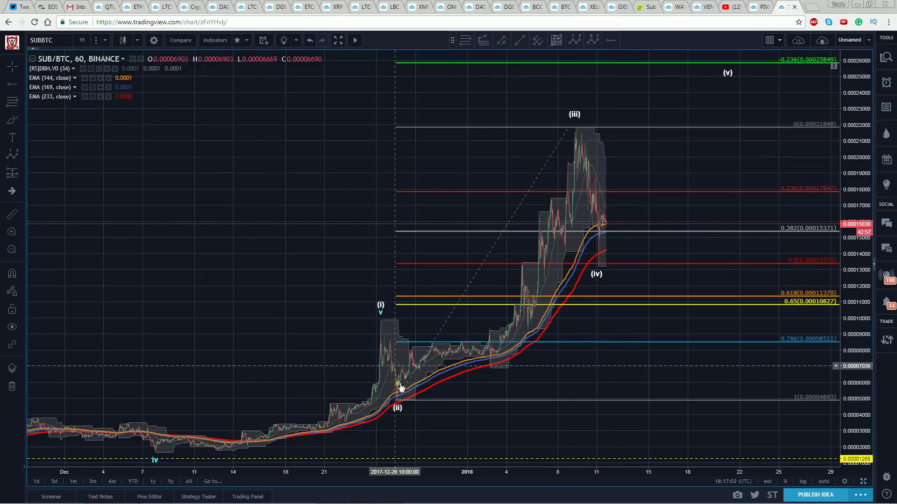
left_click_drag(511, 474, 457, 476)
left_click_drag(556, 270, 558, 273)
left_click(392, 180)
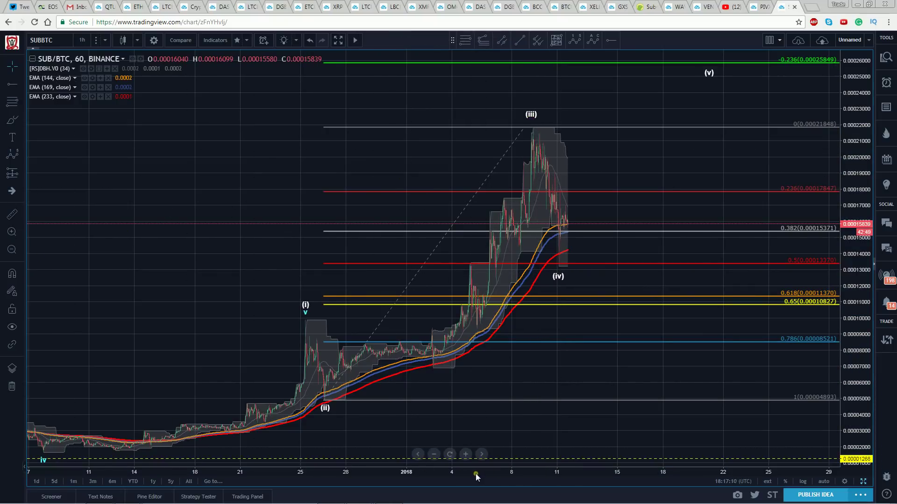
left_click_drag(475, 474, 280, 466)
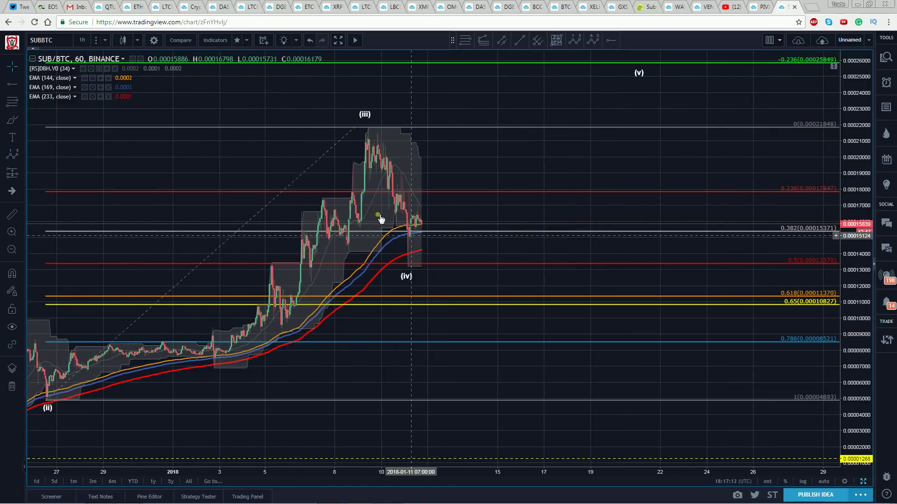
left_click_drag(406, 269, 461, 269)
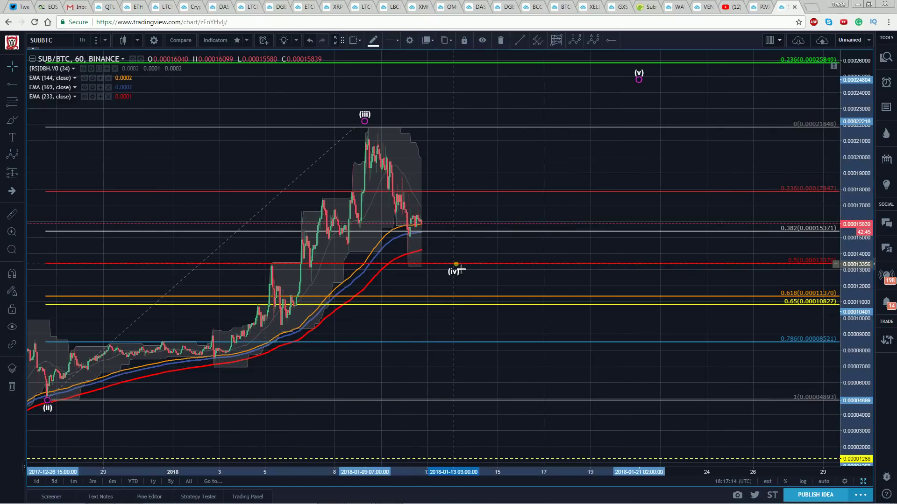
left_click(286, 169)
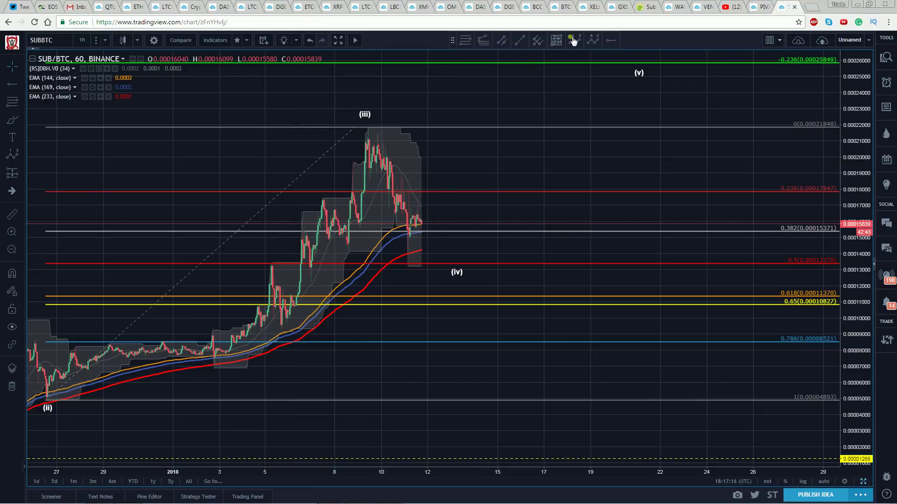
Step: Draw an ABC correction from the (iii) peak, with A near 0.000131, B near 0.000177 and C near 0.00015 on January 13
left_click(598, 43)
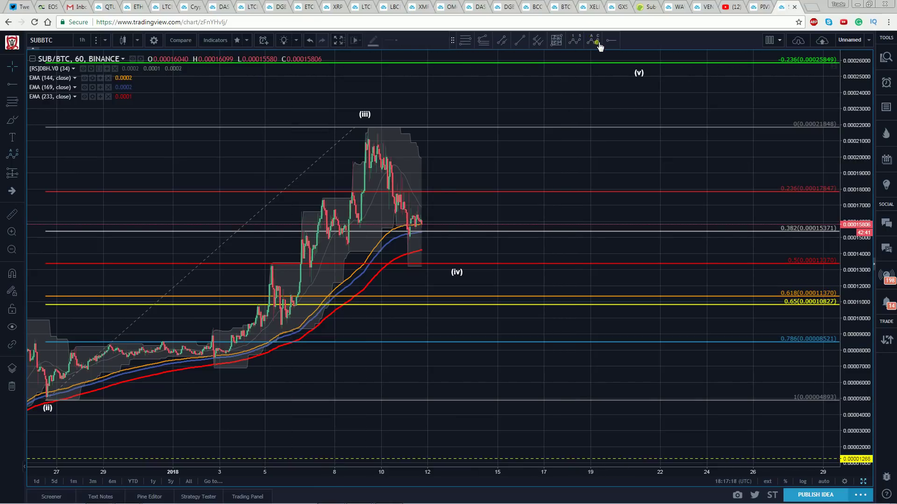
left_click(368, 127)
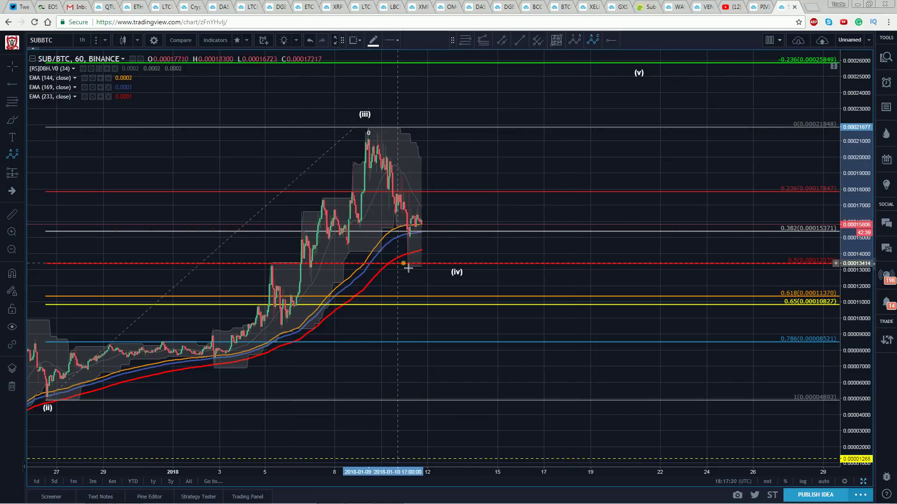
left_click(418, 253)
left_click(452, 237)
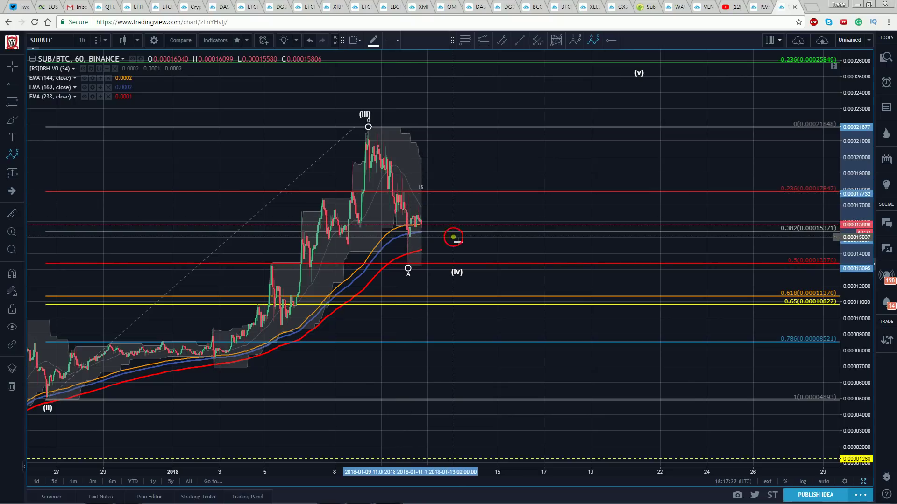
Step: Restyle the ABC correction from the (iii) peak in yellow and set its degree to Minuette
left_click(373, 40)
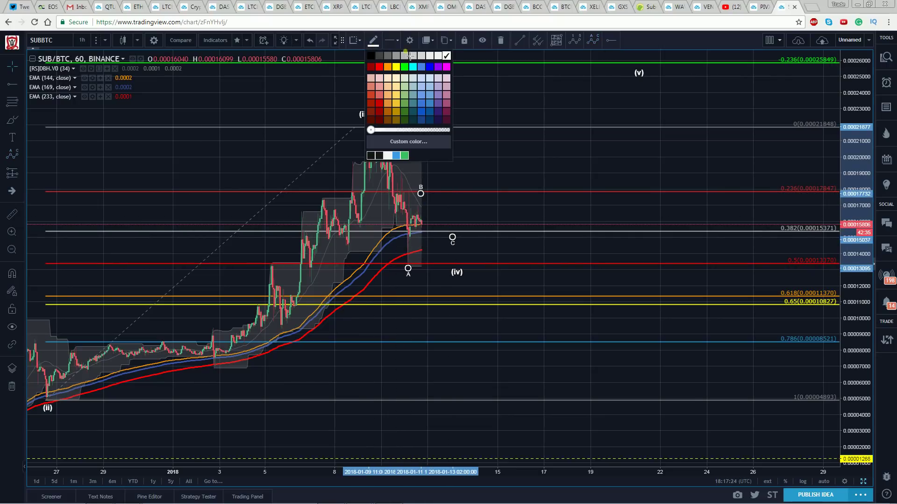
left_click(396, 67)
left_click(410, 40)
left_click(434, 240)
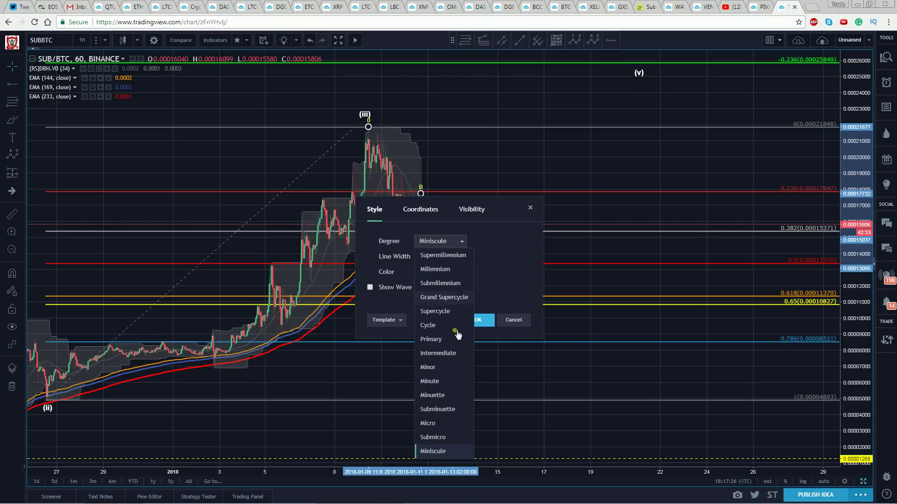
left_click(438, 397)
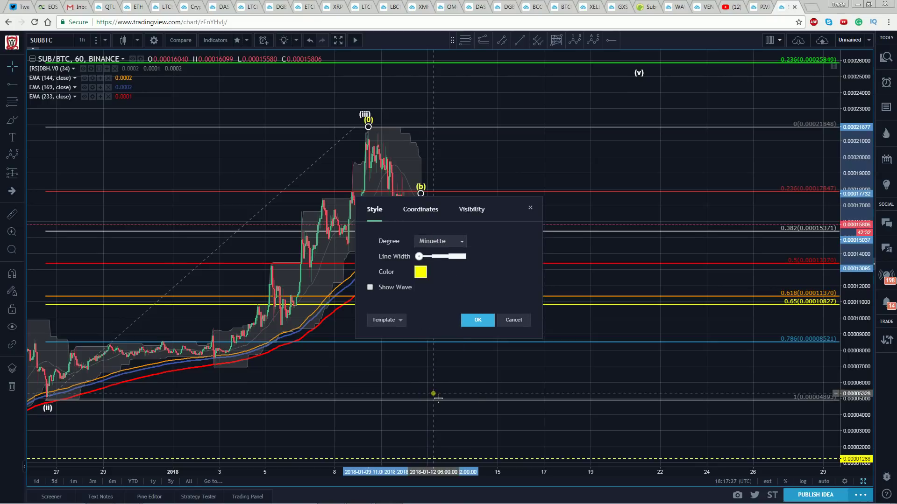
left_click(353, 240)
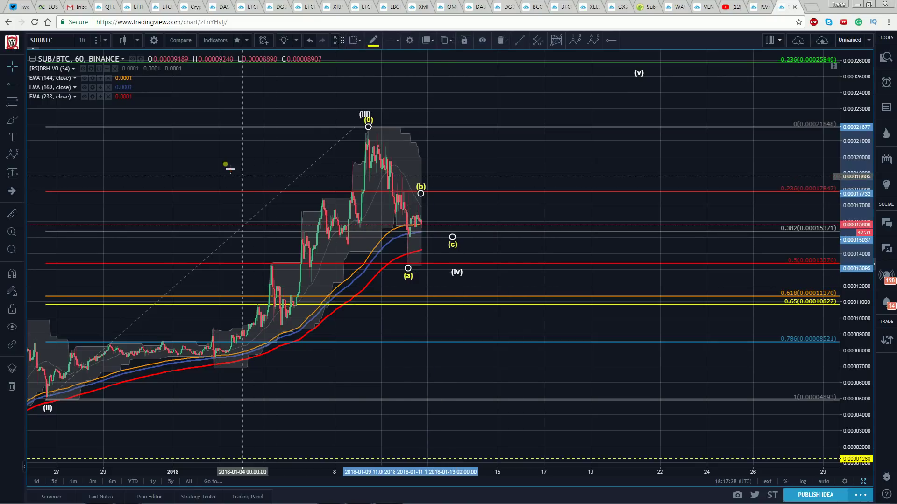
Step: Reposition the correction's points: (a) to about 0.000132, (b) to about 0.000191 on January 12 and (c) to about 0.000148 on January 13
left_click(408, 277)
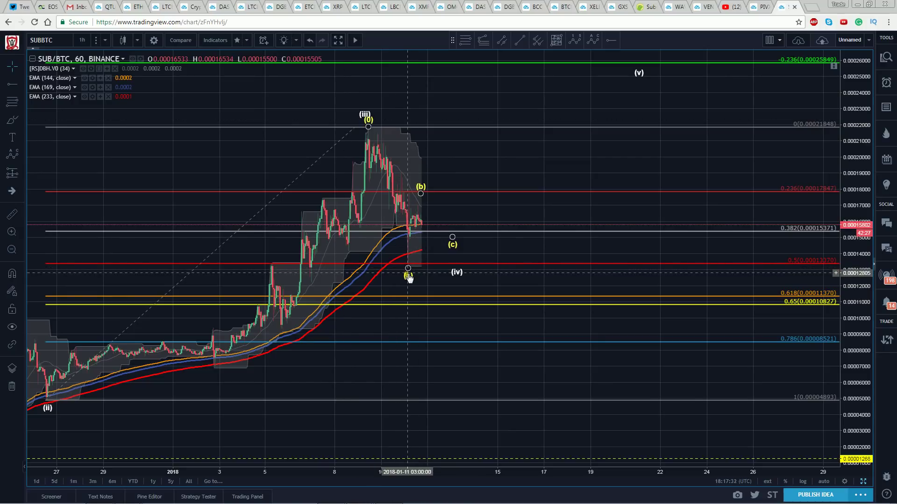
left_click_drag(409, 278, 410, 271)
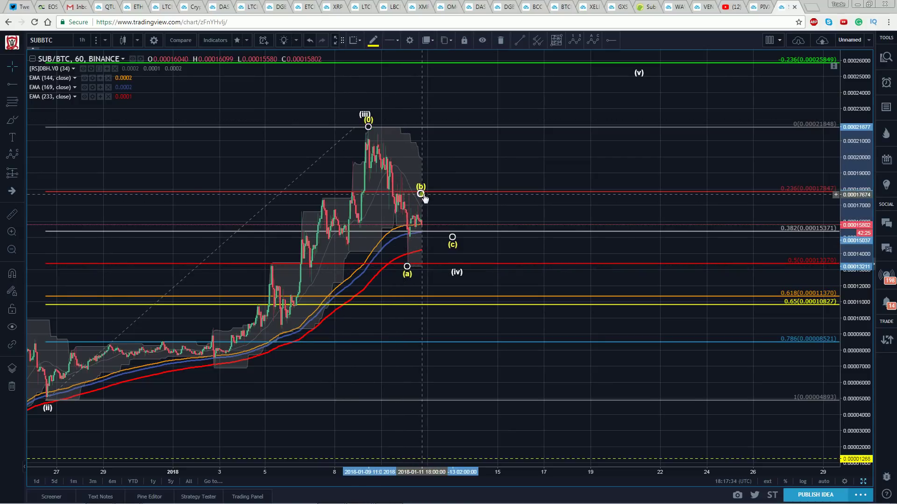
left_click(264, 152)
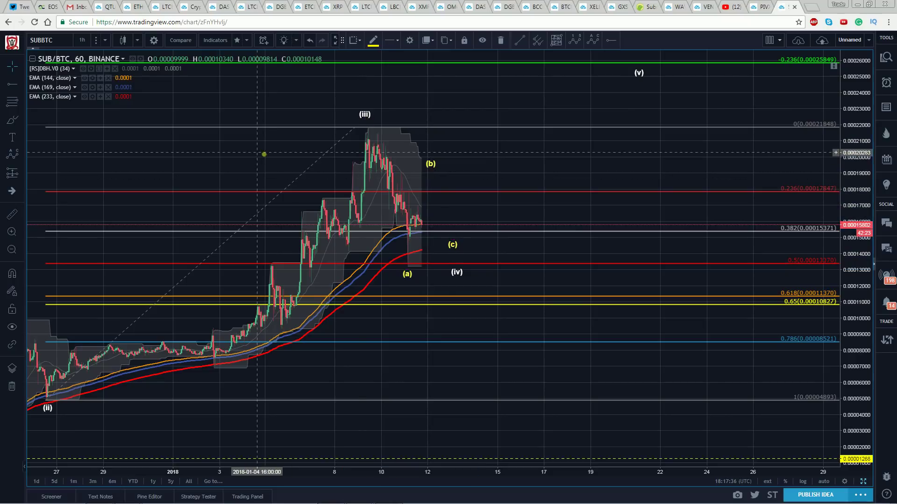
left_click_drag(451, 243, 462, 247)
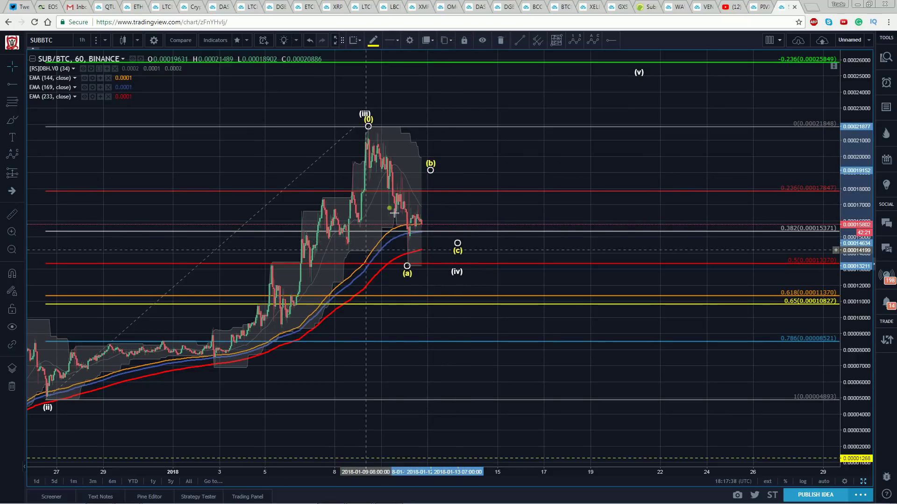
mouse_move(436, 175)
left_mouse_down()
mouse_move(449, 175)
mouse_move(441, 181)
left_mouse_up()
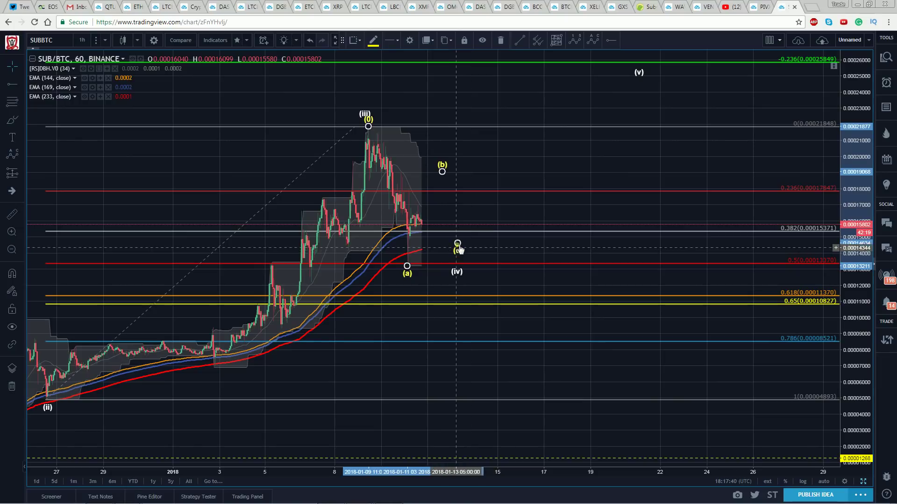
Step: Show the correction's connecting wave lines and move the second count's (iv) below (c), to about 0.000136 on January 13
left_click(407, 41)
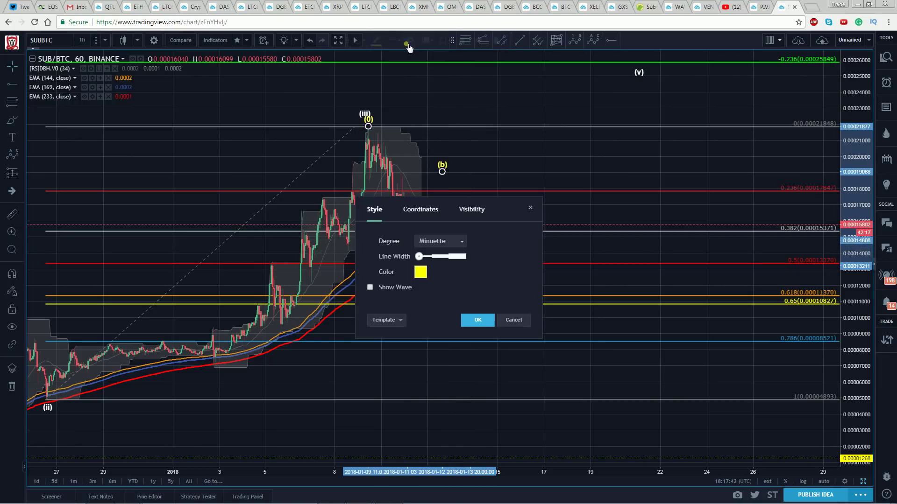
left_click(475, 320)
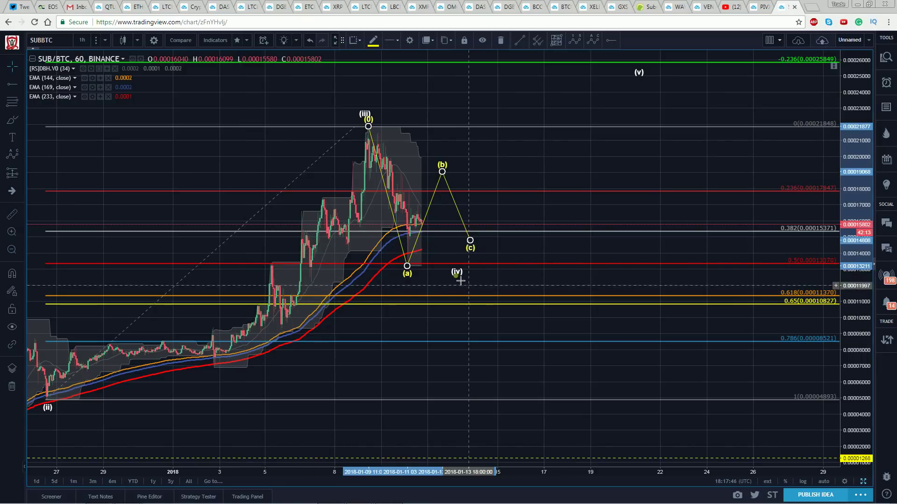
left_click_drag(459, 276, 480, 264)
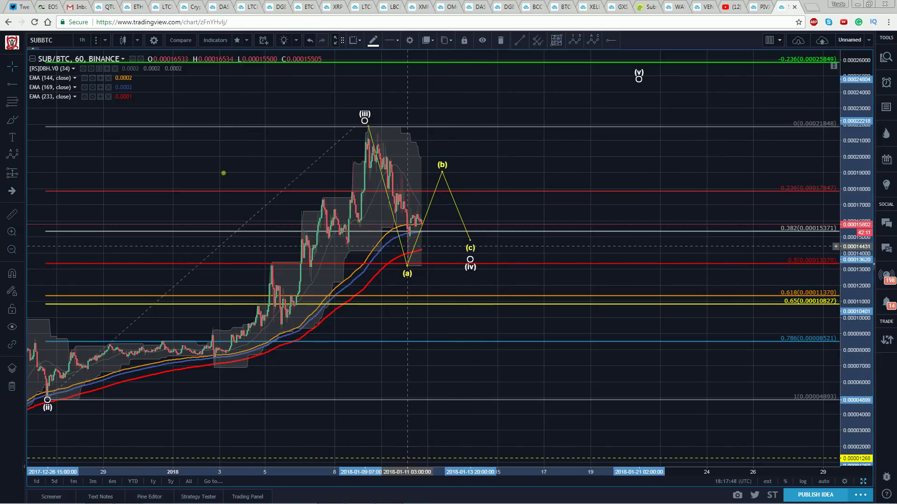
left_click(224, 171)
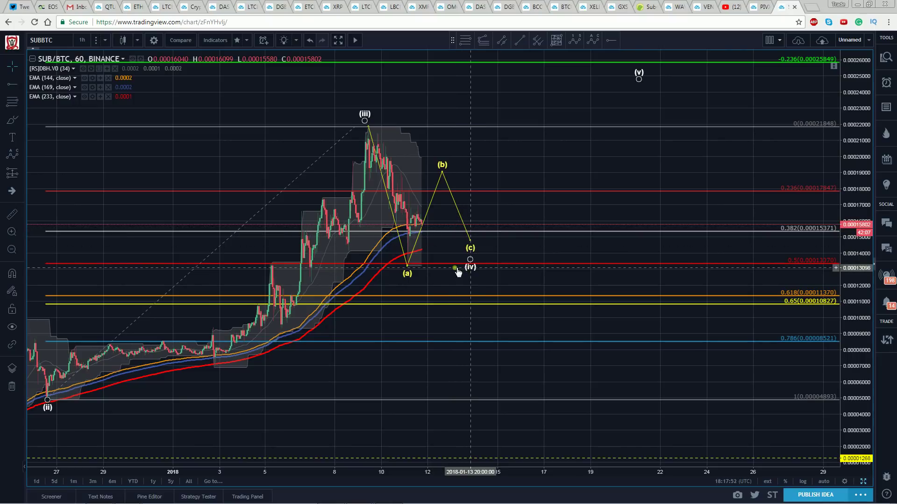
Step: Align (a) with the January 11 low, then shift (b) to January 13 and (c) to January 14 near 0.000147
left_click(407, 266)
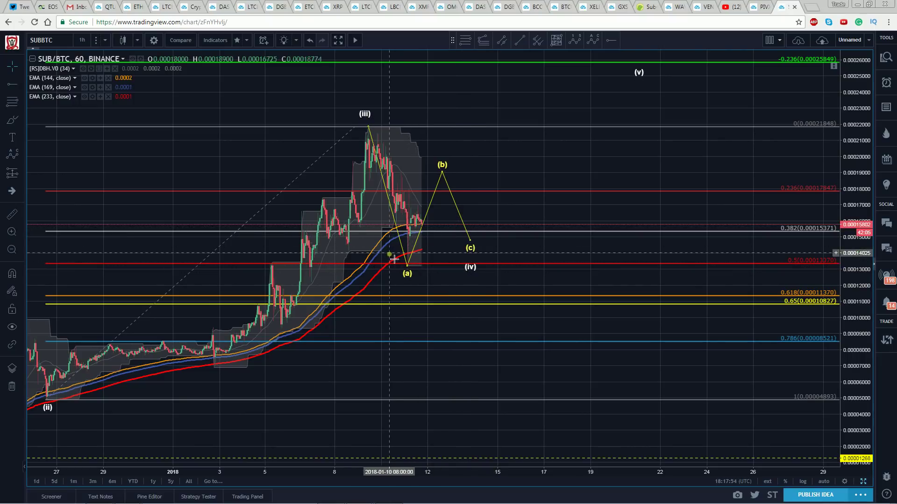
left_click(371, 174)
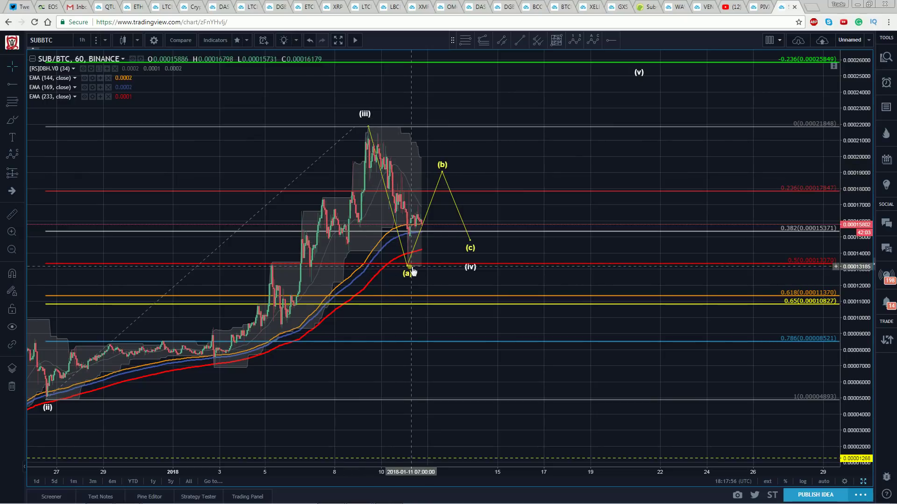
left_click_drag(407, 266, 410, 263)
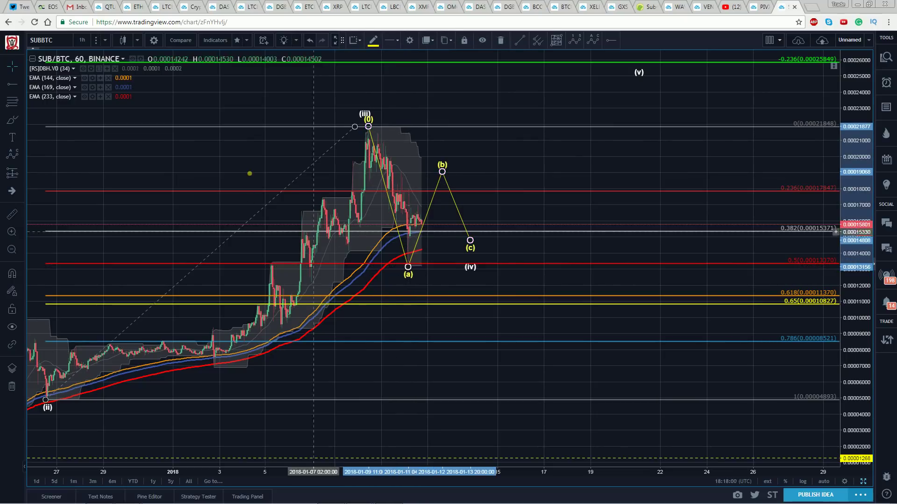
left_click(249, 172)
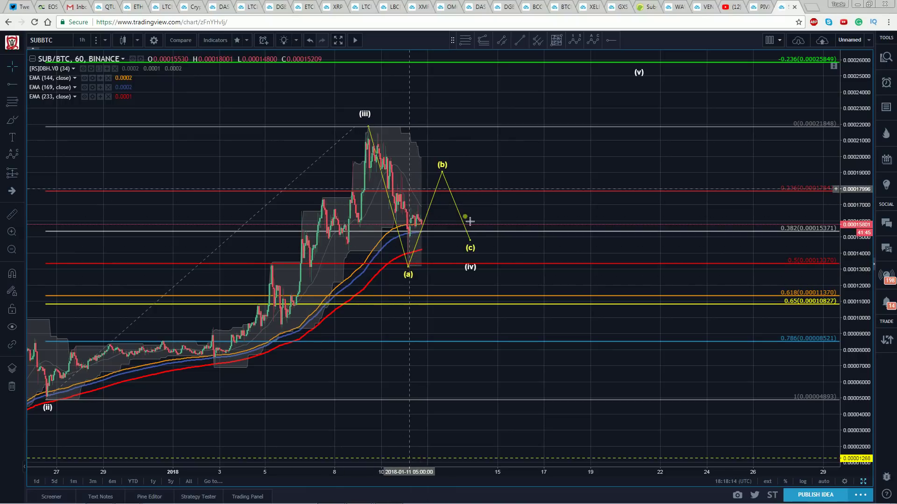
left_click_drag(470, 240, 481, 243)
left_click_drag(442, 171, 455, 177)
left_click(492, 144)
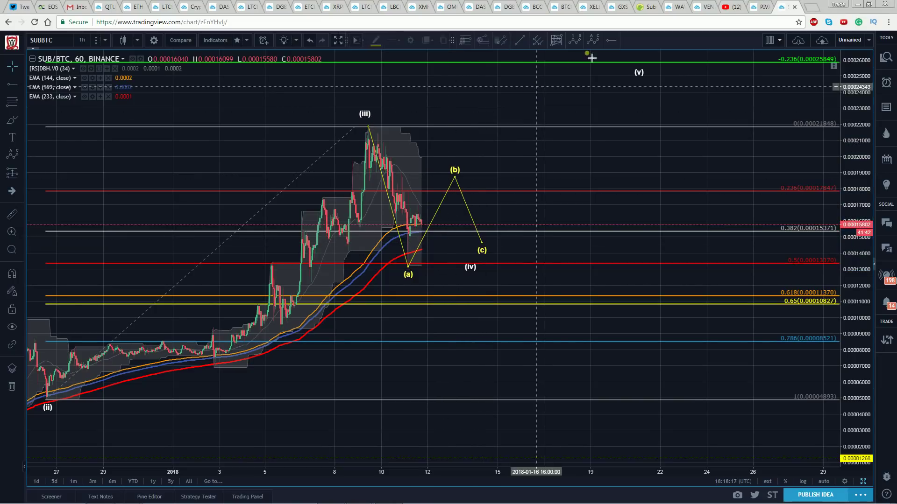
Step: Draw an inner abc from the (a) low to about 0.000174, 0.000151 and 0.000186, and raise the larger correction's (b) to about 0.000192
left_click(409, 270)
left_click(413, 199)
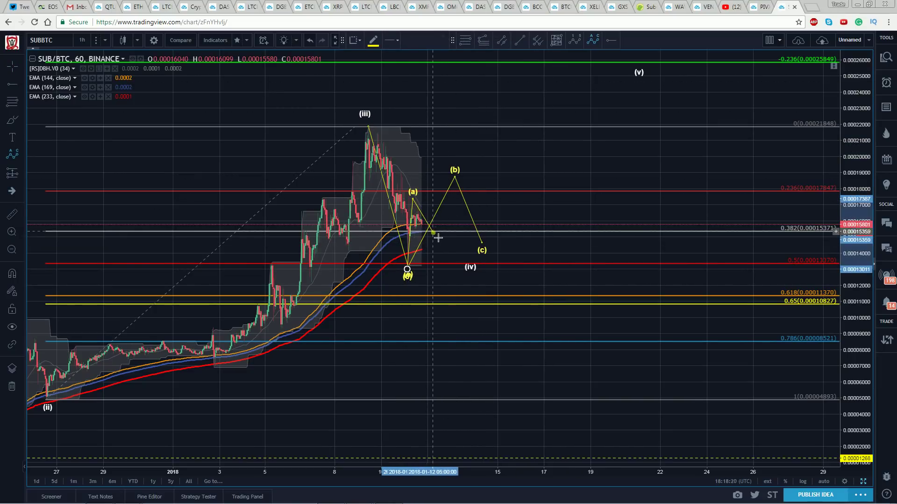
left_click(434, 233)
left_click(453, 179)
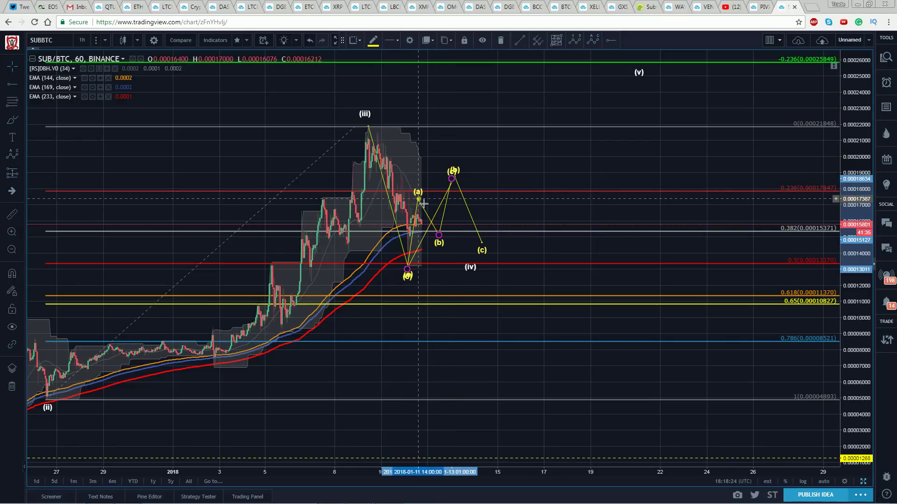
left_click(406, 155)
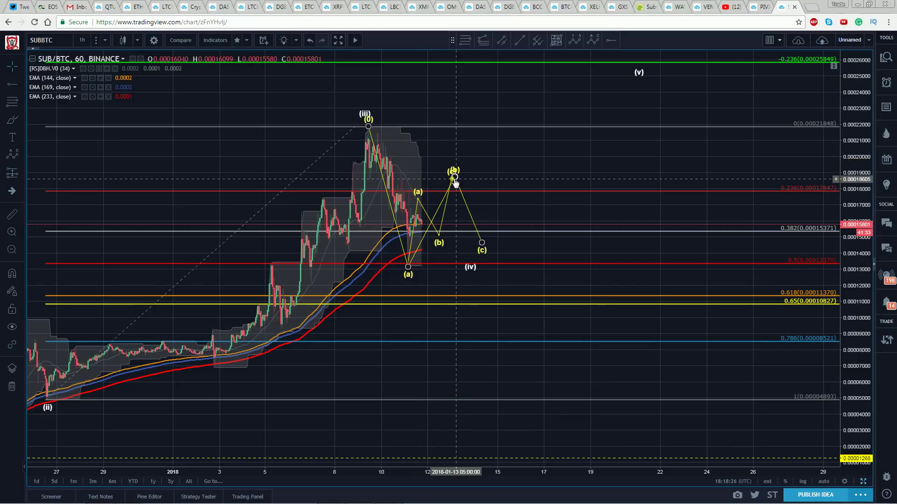
left_click_drag(453, 177, 457, 170)
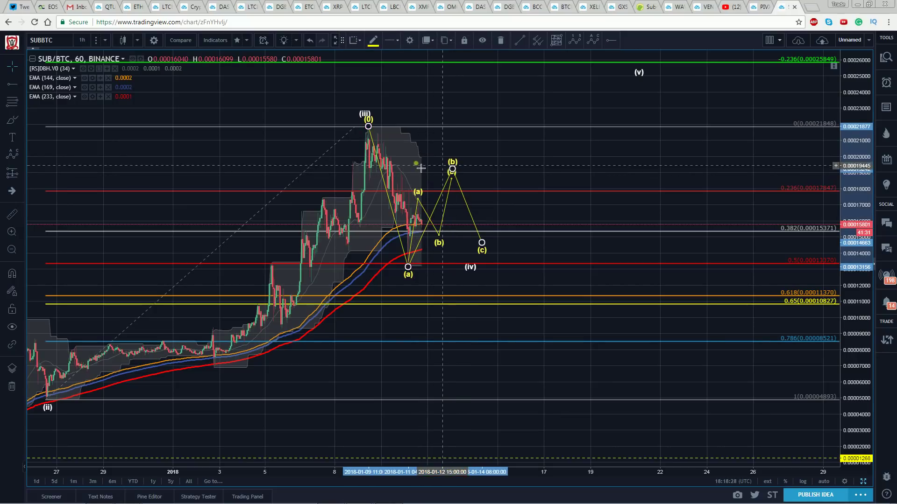
left_click(441, 153)
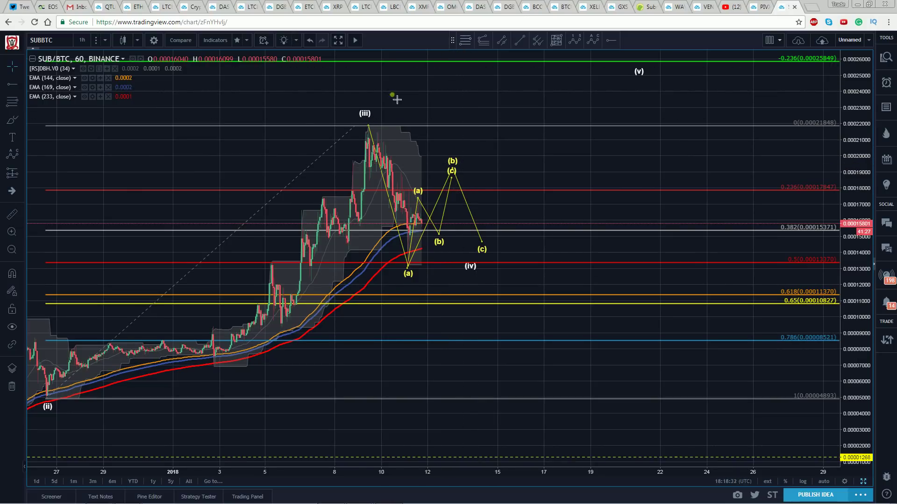
Step: Draw a Fibonacci retracement from the (iii) peak down to the (a) low at about 0.000132
left_click_drag(369, 125, 407, 264)
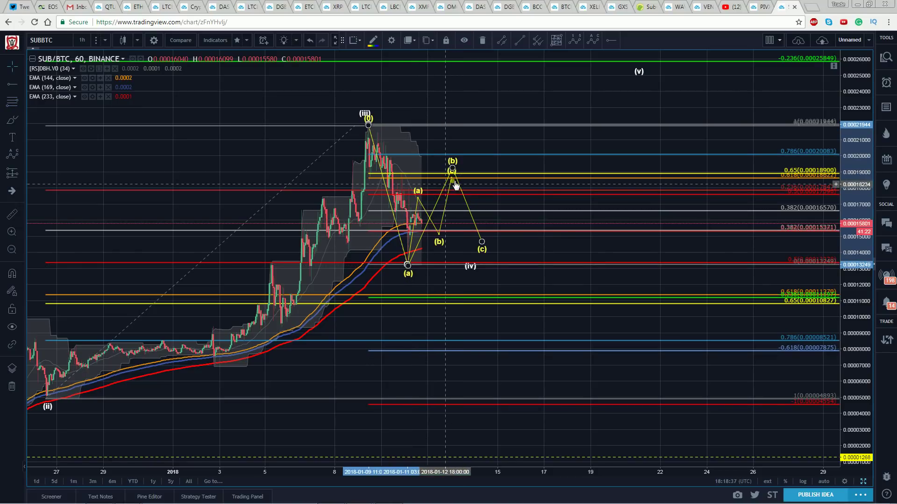
Step: Lower the larger correction's (c) to about 0.000118 and the second count's (iv) to about 0.000109, both on January 15
left_click_drag(483, 248, 503, 292)
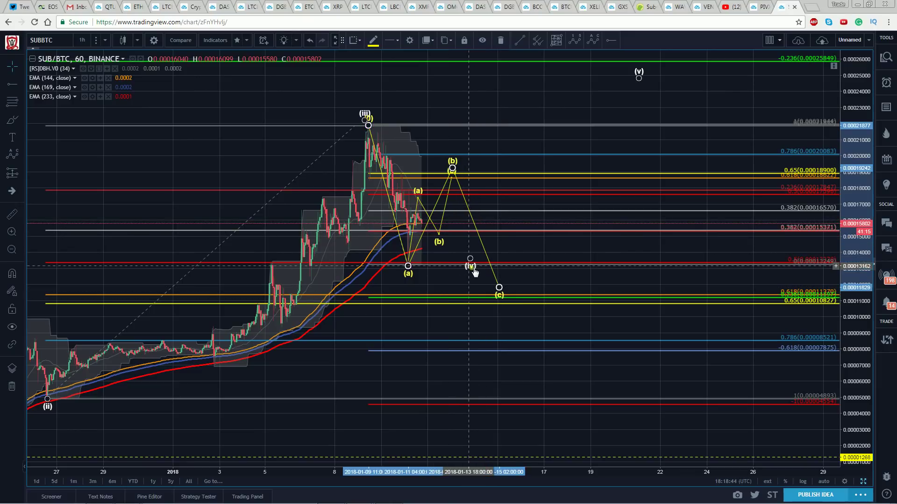
left_click_drag(470, 259, 500, 299)
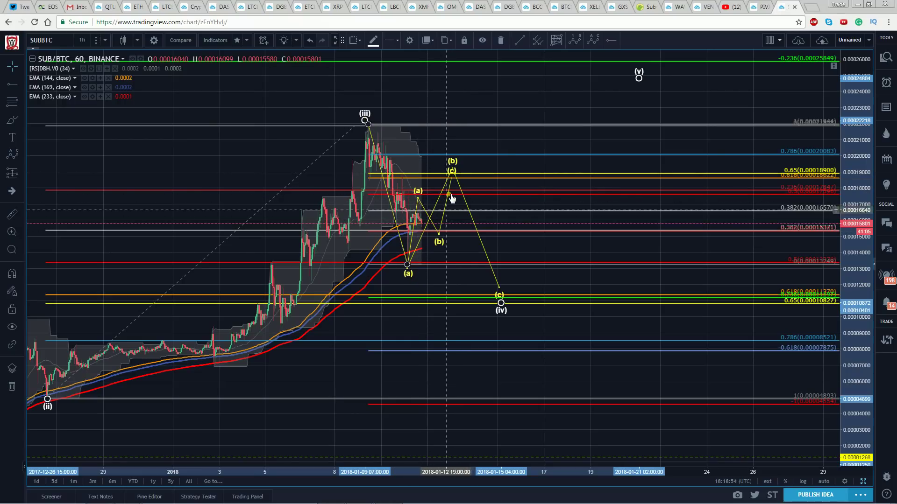
left_click(248, 159)
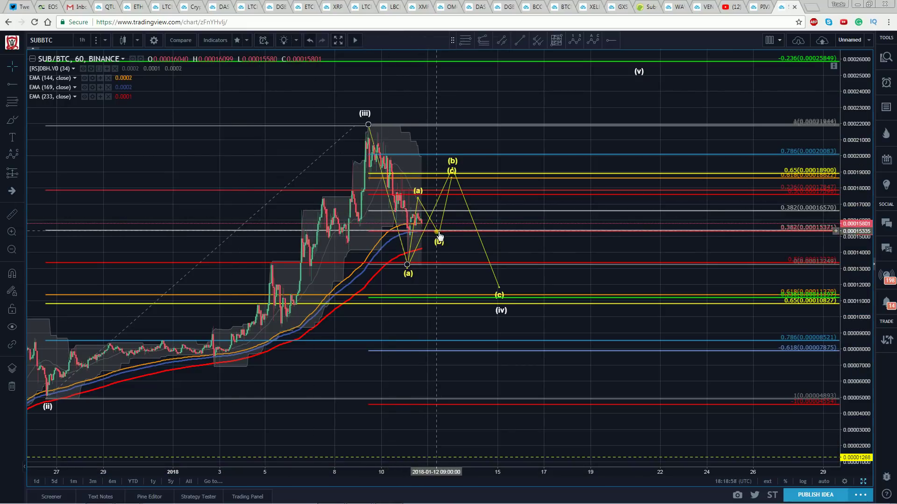
Step: Delete both yellow abc corrections, the one from the (iii) peak and the inner one from the (a) low
left_click(497, 290)
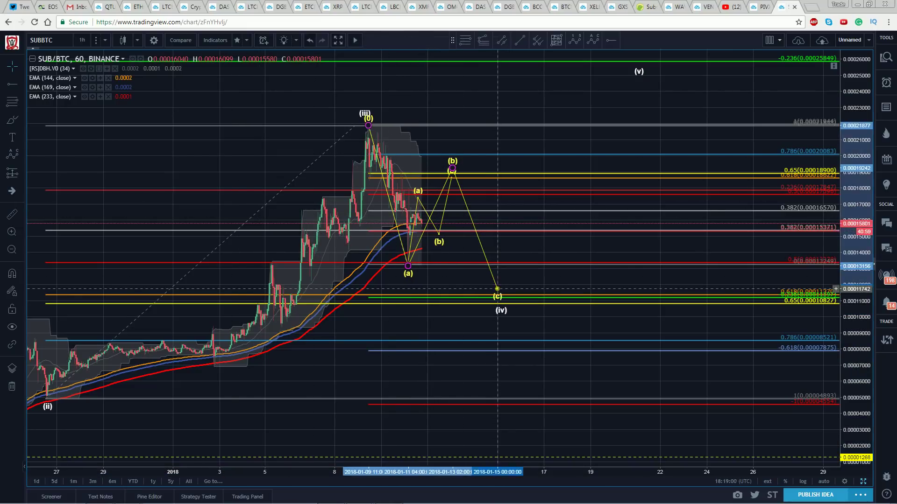
left_click(439, 227)
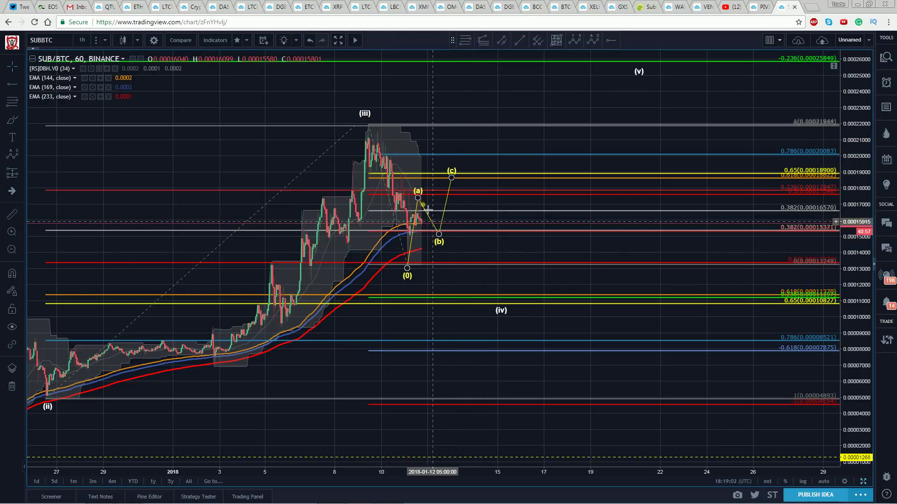
left_click(441, 235)
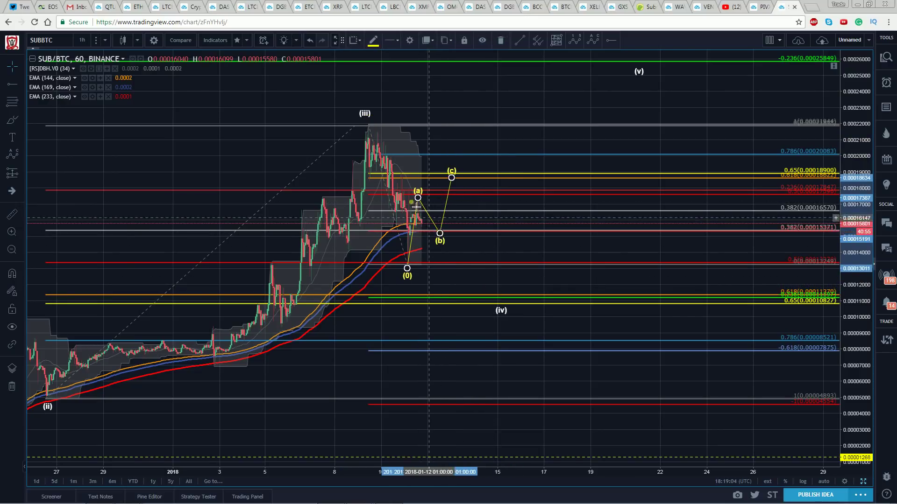
key("Delete")
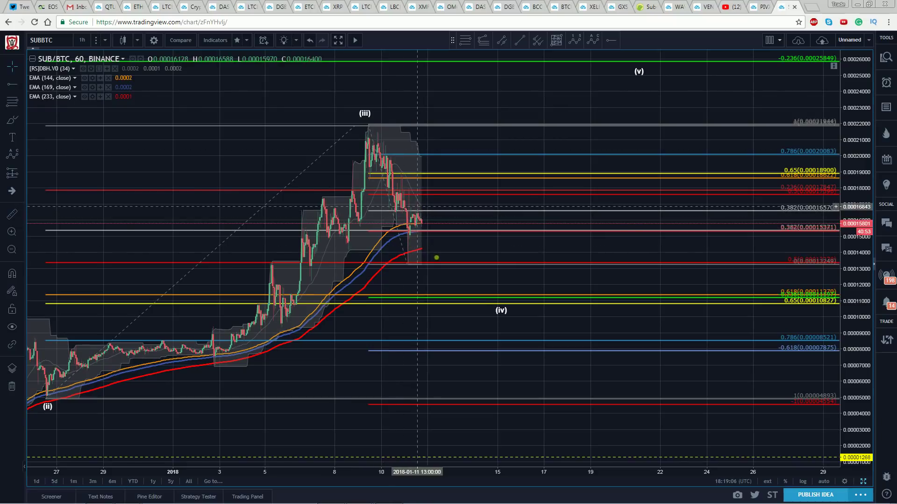
Step: Move the second count's (iv) back up to about 0.00014 on January 14
left_click_drag(500, 304, 468, 260)
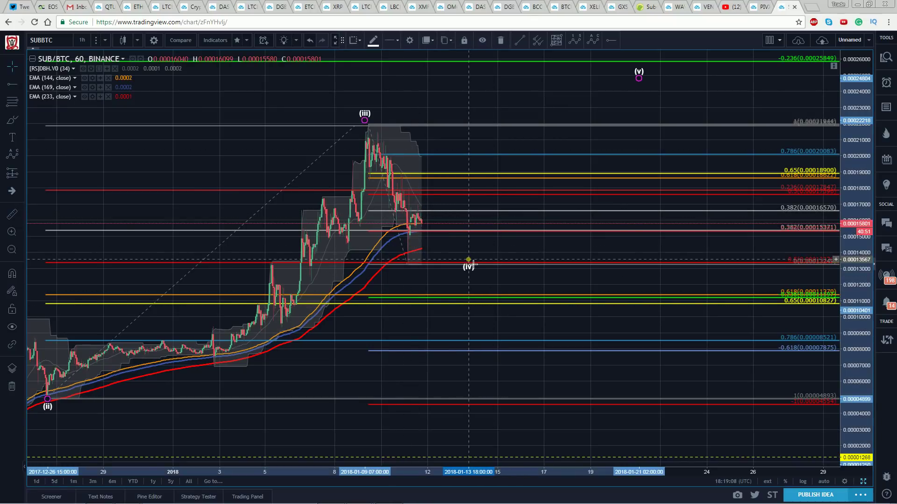
left_click(273, 166)
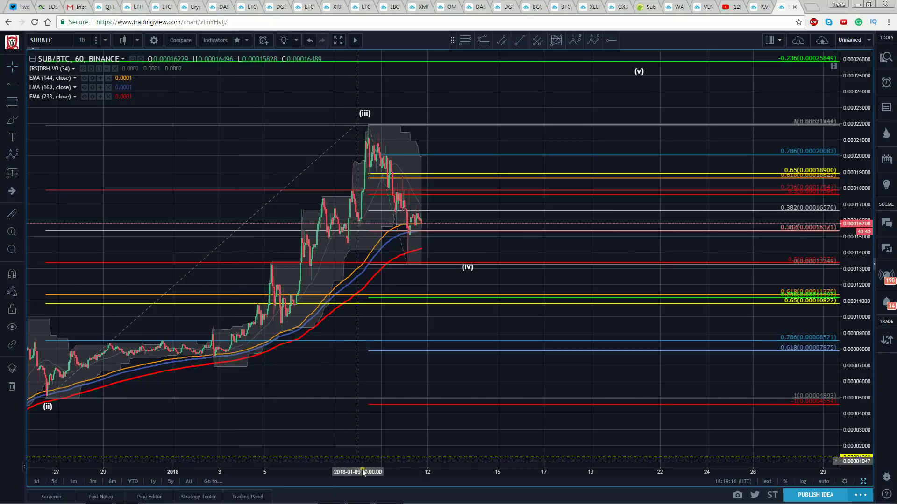
left_click_drag(363, 469, 528, 474)
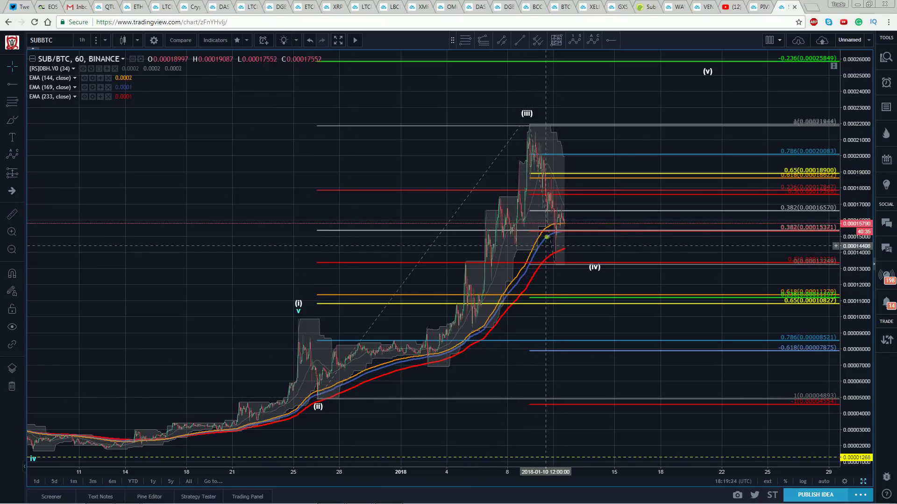
left_click_drag(604, 283, 607, 258)
left_click(236, 173)
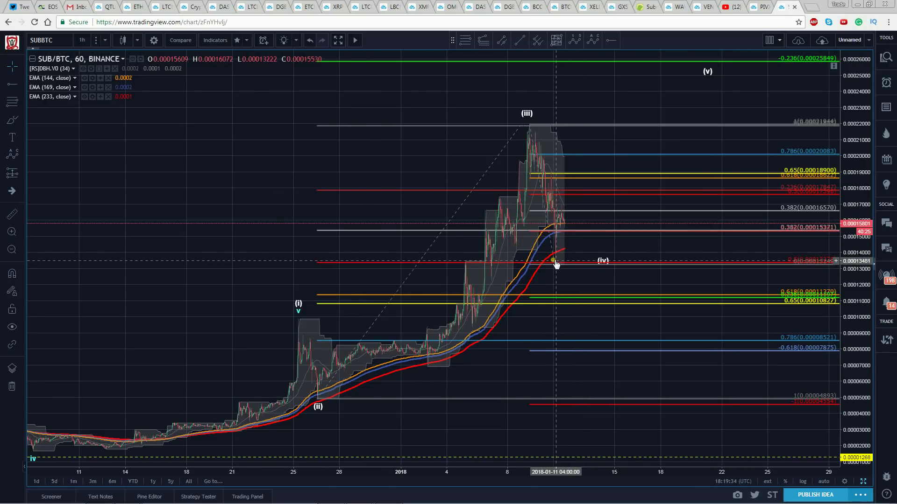
Step: Move the upper anchor of the retracement starting at (ii) onto the (iii) peak at about 0.00022
left_click_drag(152, 169, 113, 183)
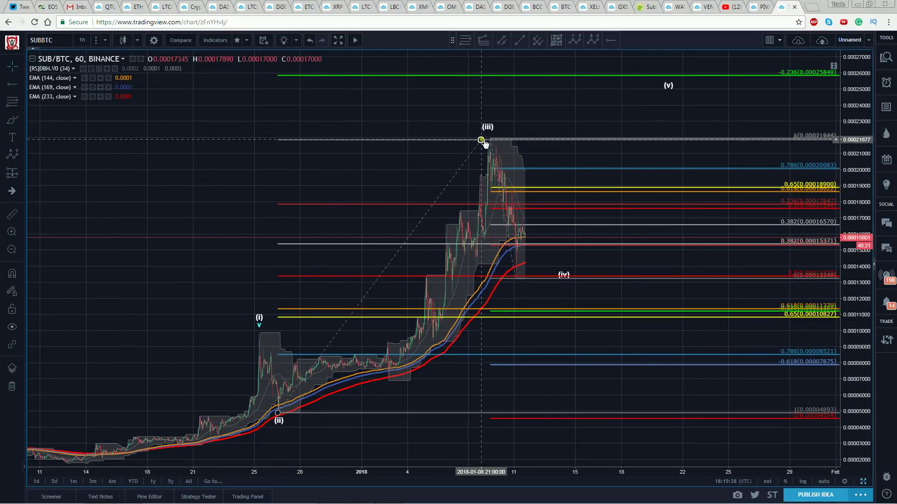
left_click_drag(481, 139, 487, 138)
left_click(424, 172)
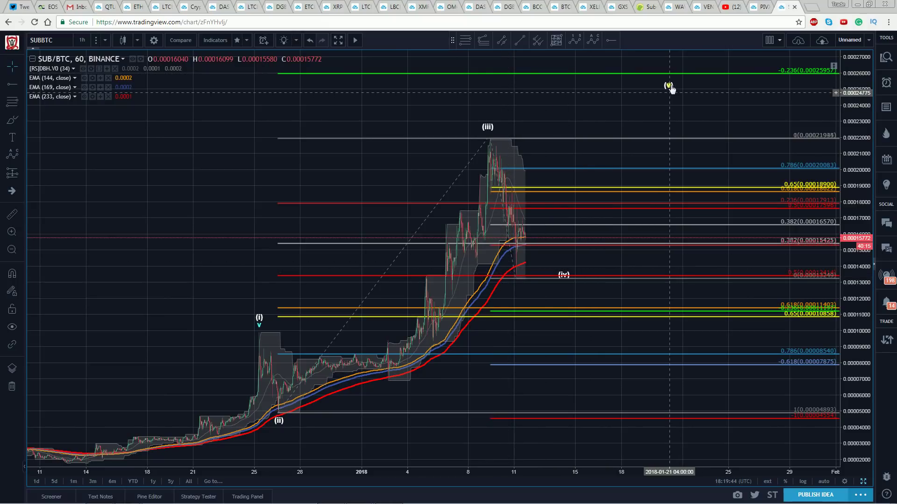
Step: Raise the second count's (v) to about 0.000258 on January 21 and its (iv) to about 0.000145 on January 15
left_click_drag(671, 88, 671, 72)
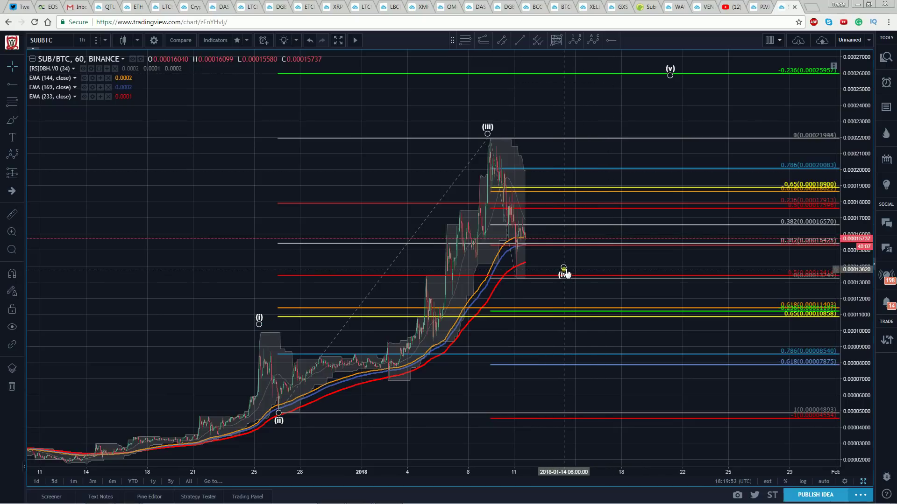
left_click_drag(565, 268, 576, 257)
left_click(336, 170)
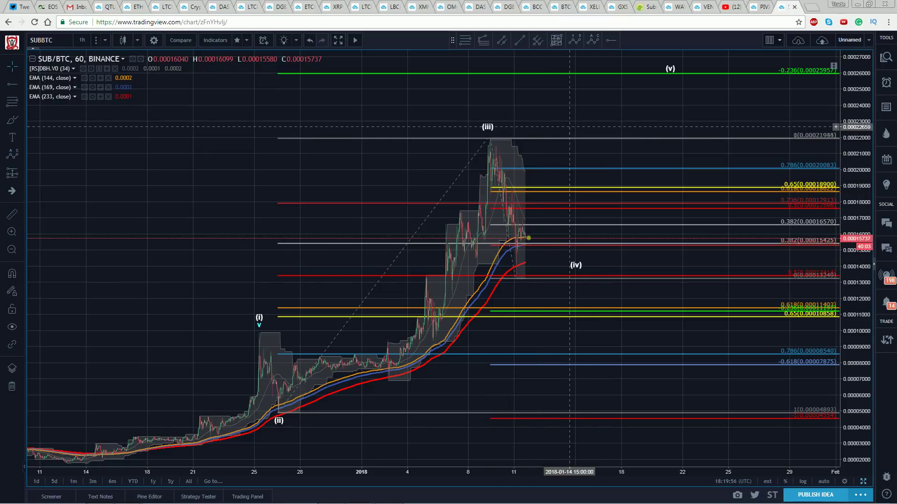
Step: Place a long position with entry at about 0.000137, stop at about 0.000106 and target at about 0.000259, near the -0.236 level
left_click(12, 174)
left_click(604, 271)
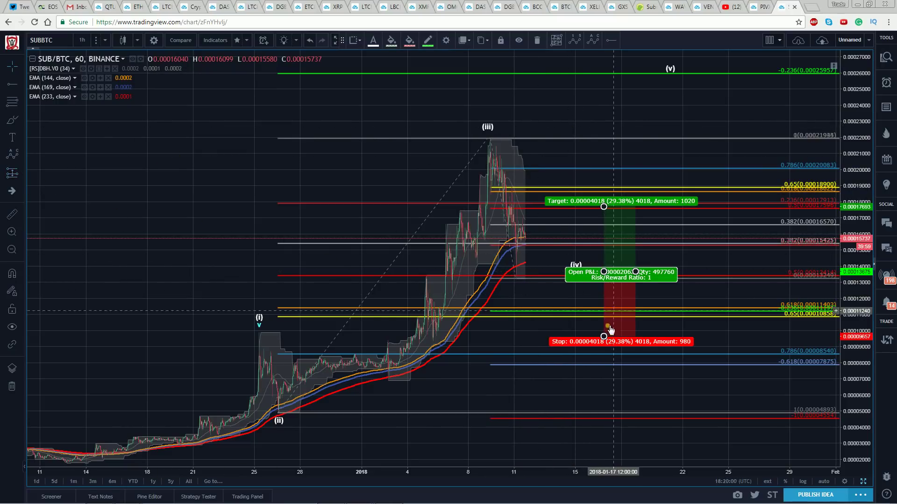
left_click_drag(605, 341, 603, 322)
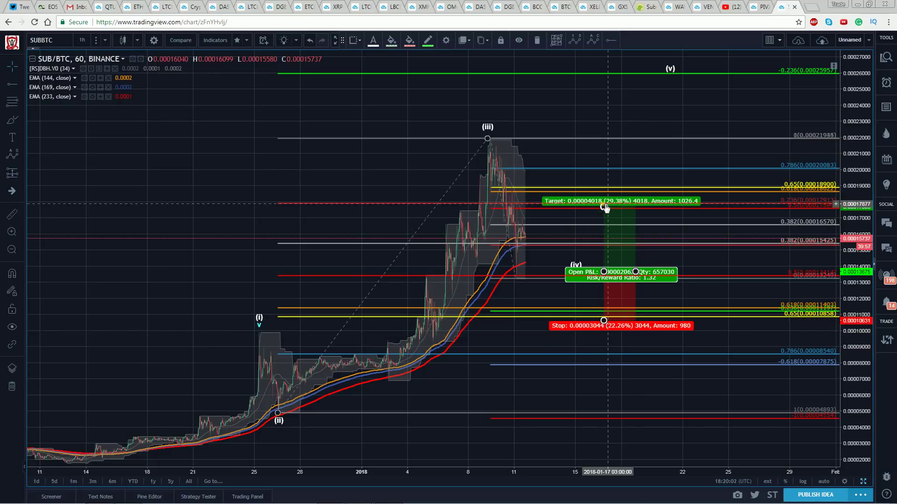
left_click_drag(604, 206, 603, 74)
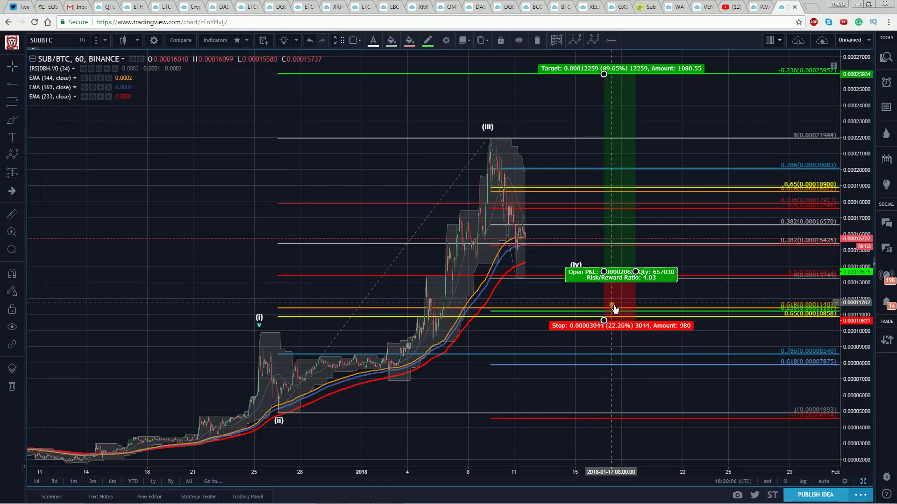
left_click(293, 160)
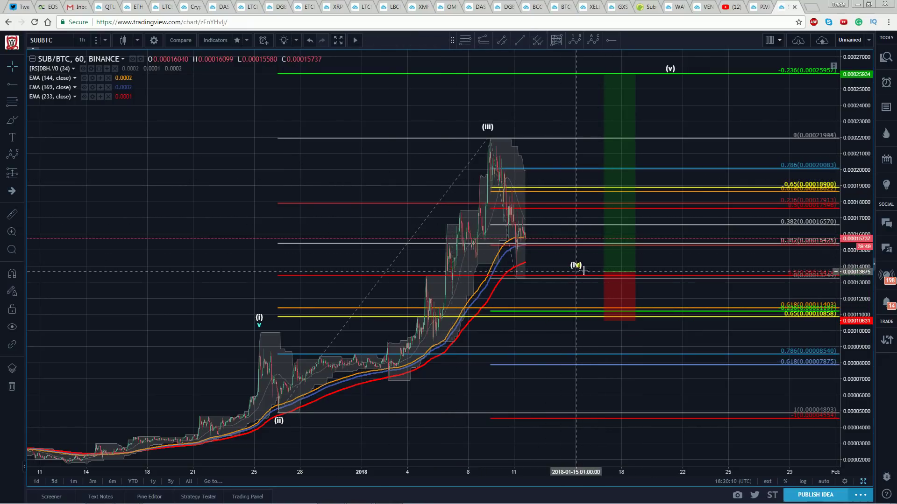
Step: Move the second count's (iv) to the January 11 low at about 0.000132 and nudge the long position's stop to about 0.000106
left_click_drag(576, 266, 520, 285)
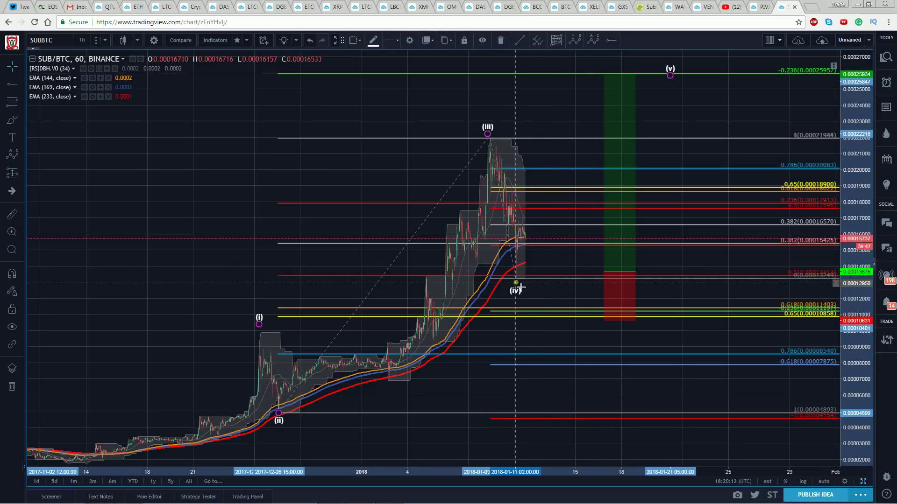
left_click(619, 322)
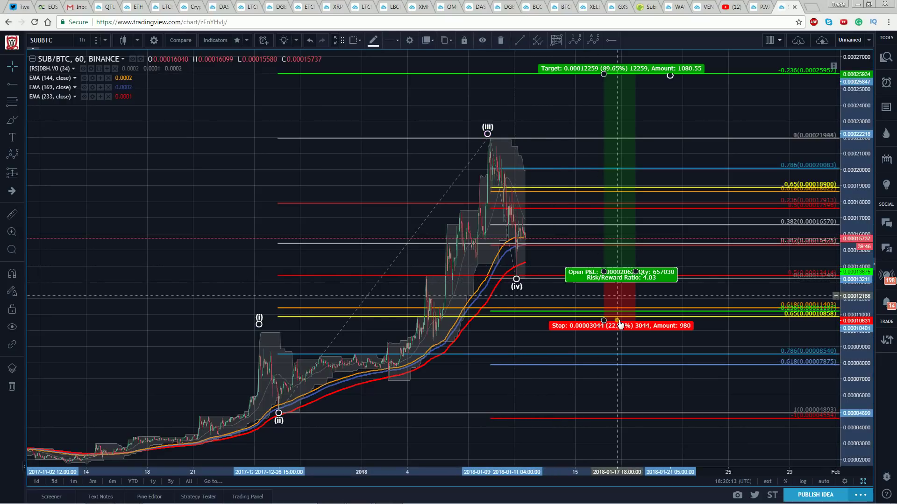
left_click(487, 332)
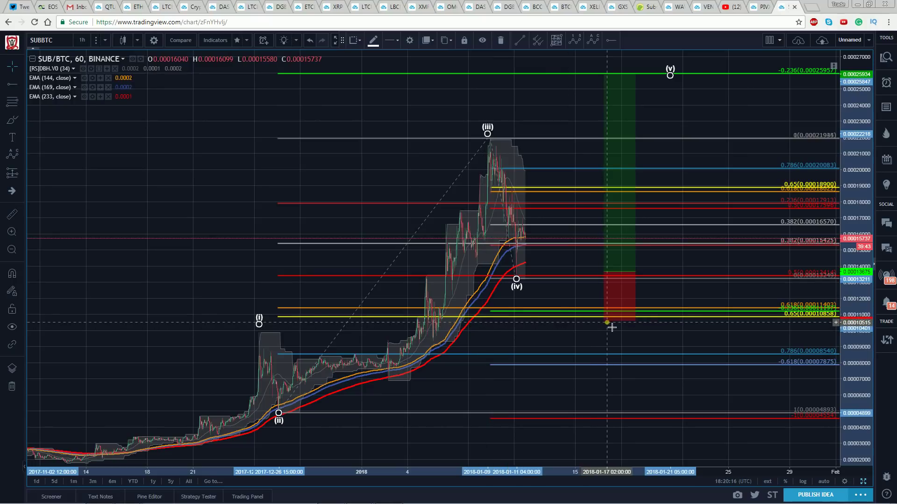
mouse_move(607, 321)
left_mouse_down()
mouse_move(614, 343)
mouse_move(614, 322)
left_mouse_up()
left_click(523, 208)
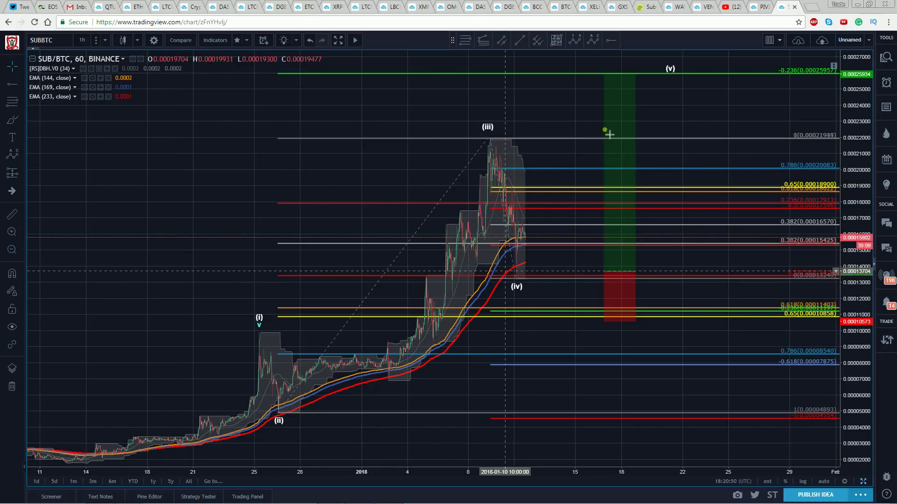
Step: Draw a pitchfork from the (ii) low through the (iii) peak to the (iv) low at about 0.000133 on January 11
mouse_move(616, 304)
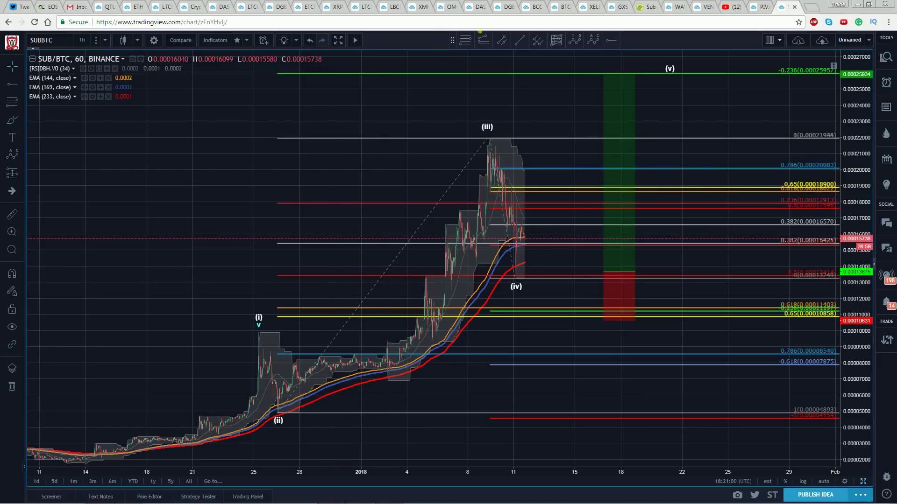
left_click(278, 412)
left_click(487, 140)
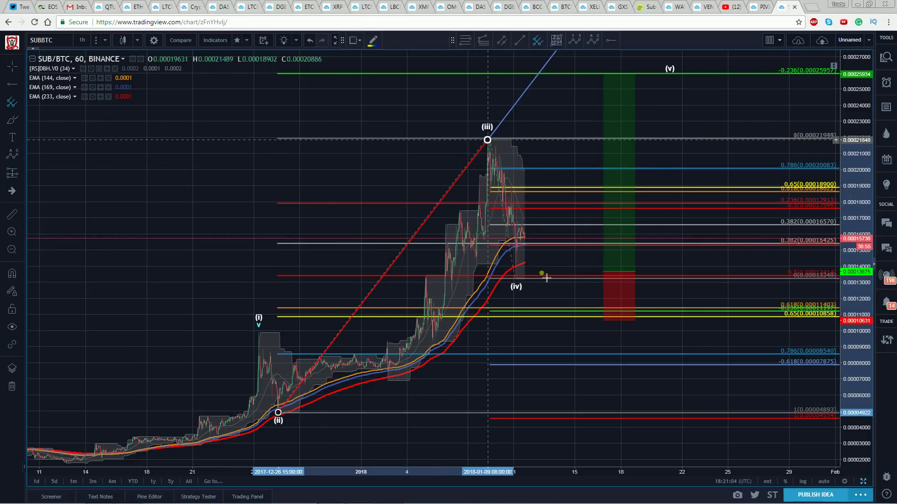
left_click(513, 279)
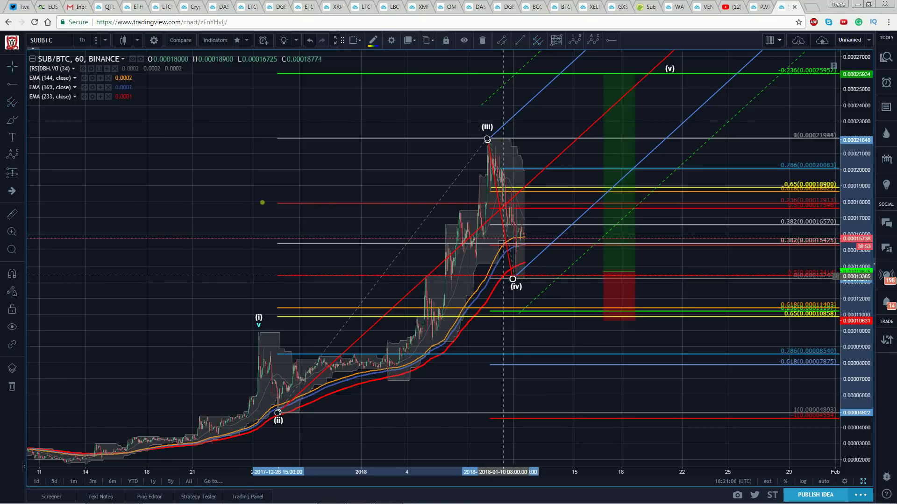
mouse_move(516, 280)
left_mouse_down()
mouse_move(551, 319)
mouse_move(520, 281)
left_mouse_up()
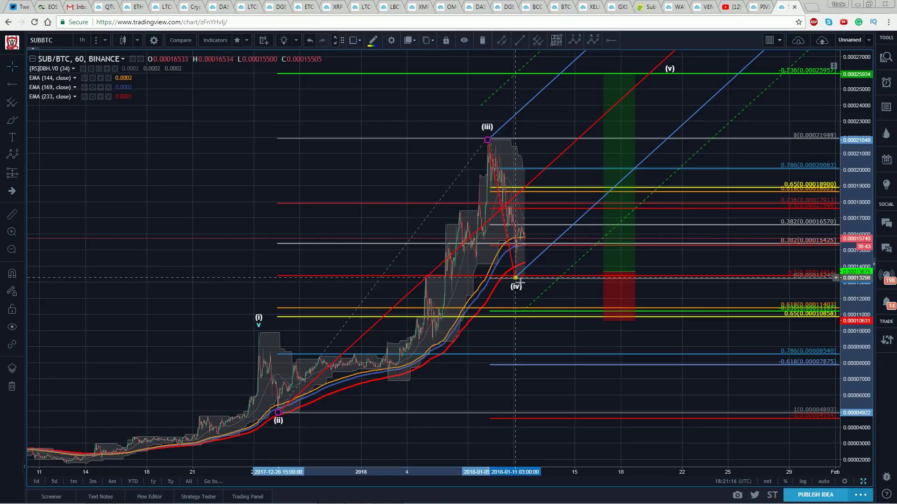
left_click(271, 167)
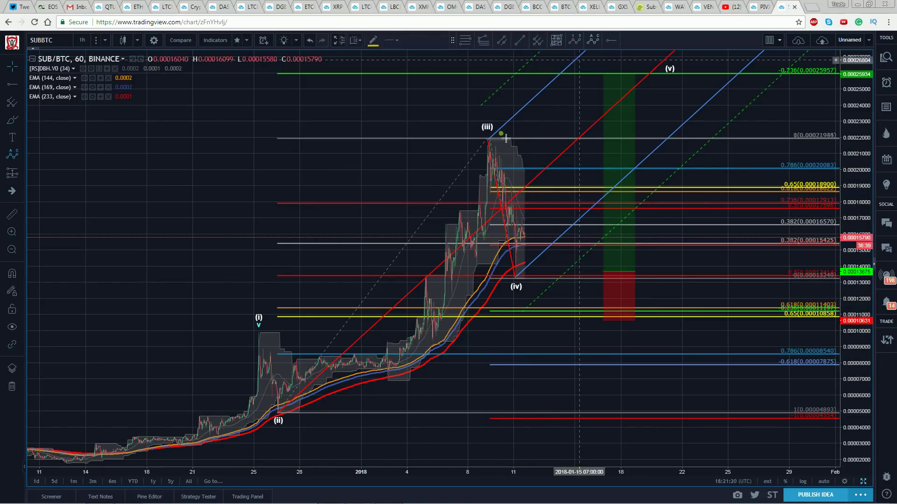
Step: Draw an abc correction from the (iii) peak with (a) at about 0.000132, (b) at about 0.000177 and (c) at about 0.000153 on January 13
left_click(487, 138)
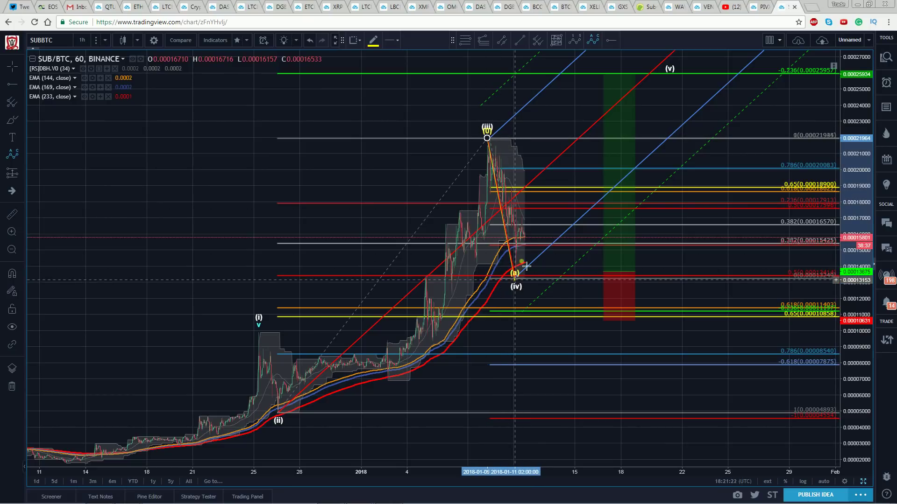
left_click(527, 266)
left_click(524, 206)
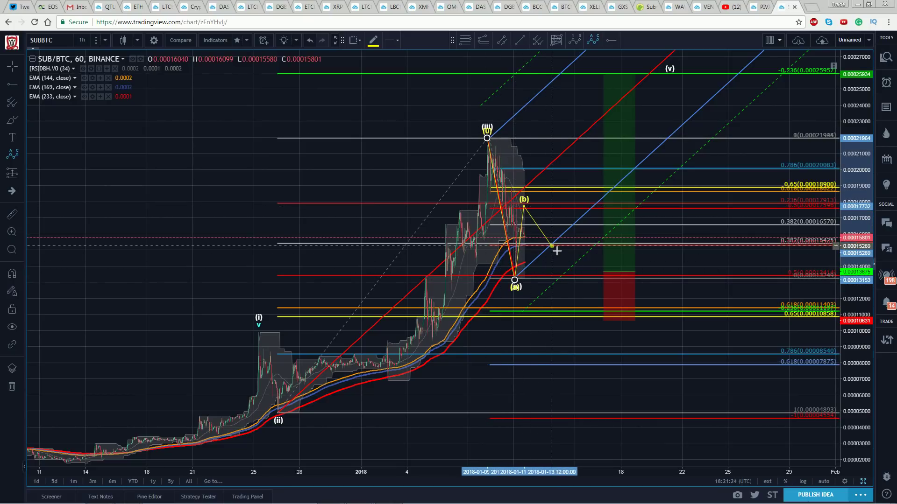
left_click(552, 246)
left_click(309, 160)
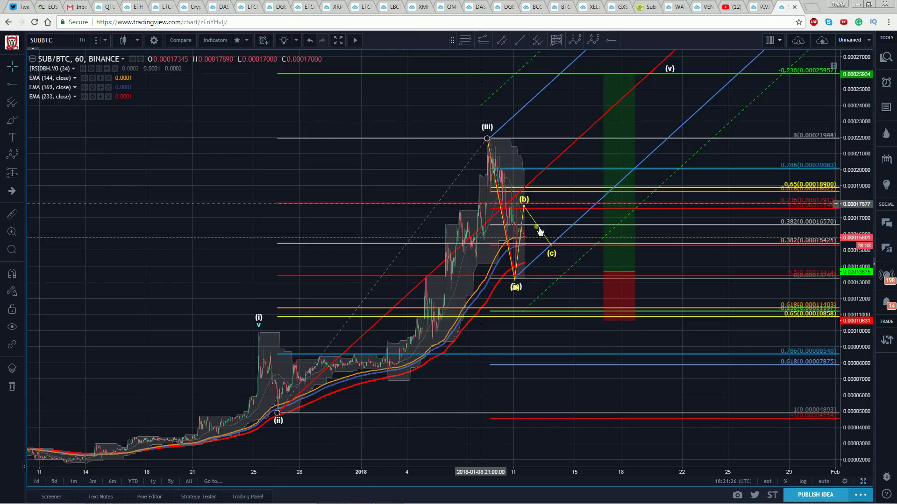
Step: Raise the correction's (b) to about 0.000189 at the 0.65 level and lower its (c) to about 0.000139 on January 14
left_click_drag(552, 248, 571, 269)
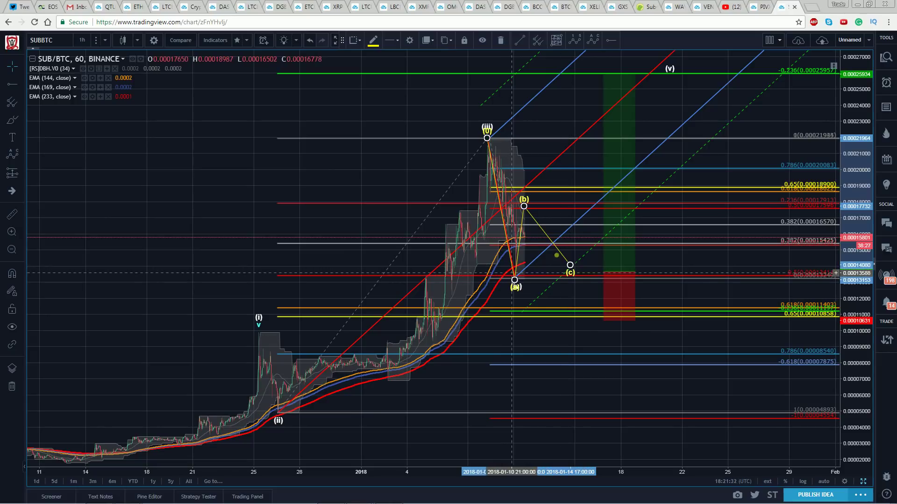
left_click(308, 156)
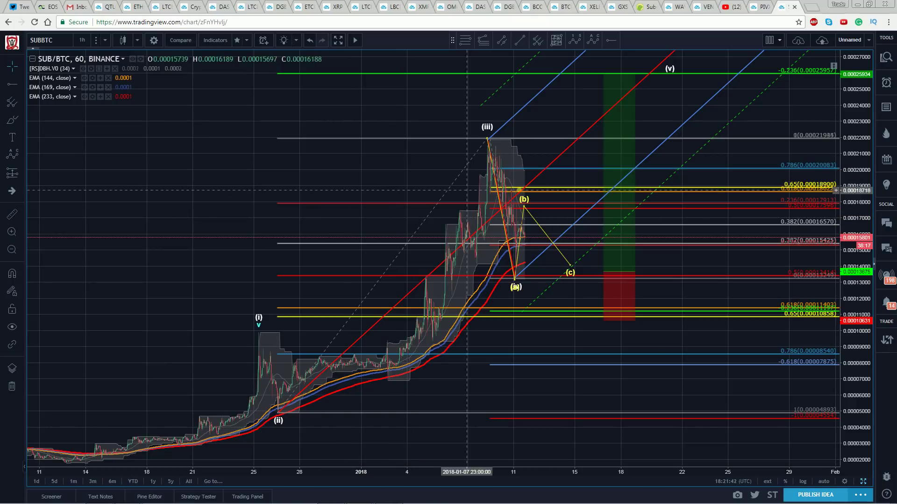
left_click(528, 211)
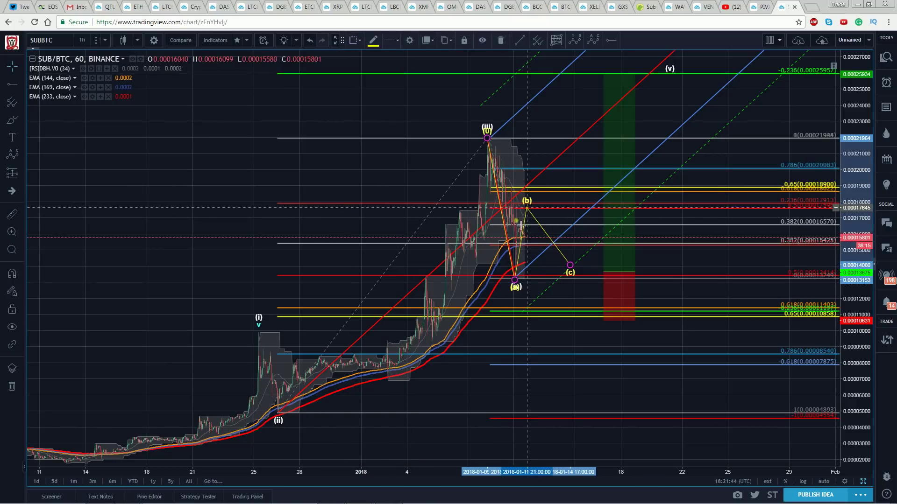
left_click_drag(530, 206, 535, 192)
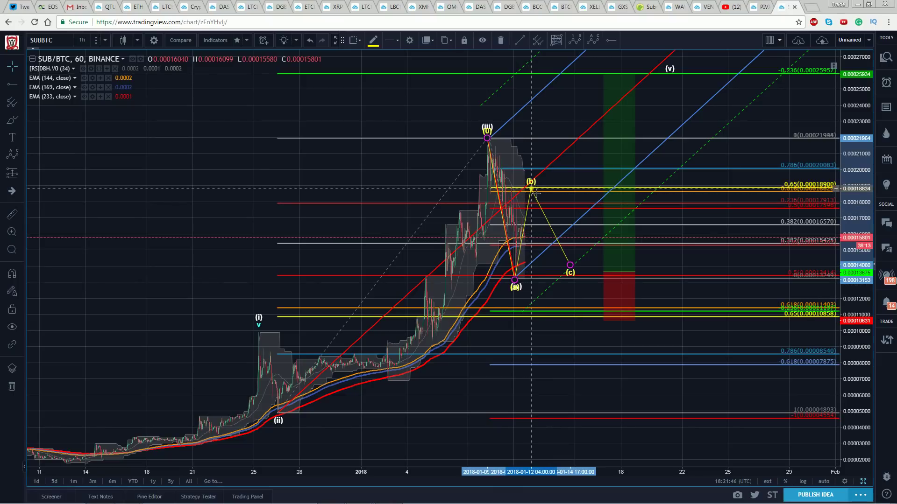
left_click(515, 279)
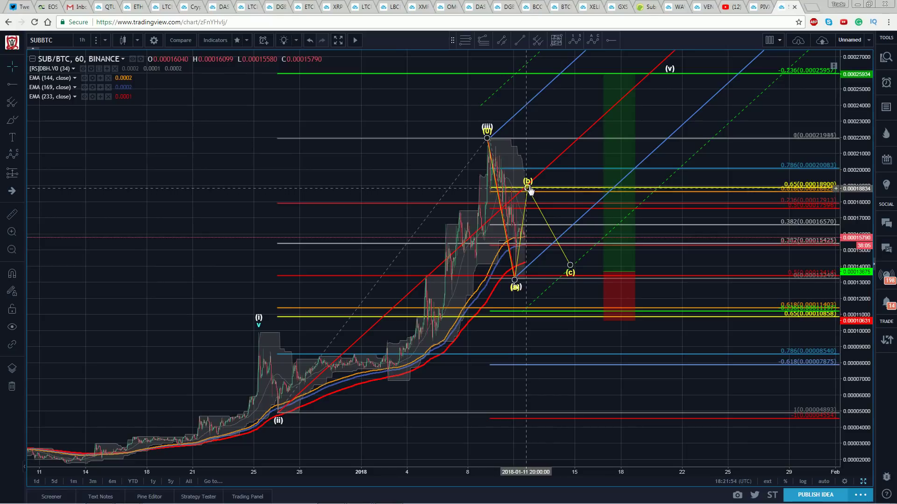
left_click(393, 175)
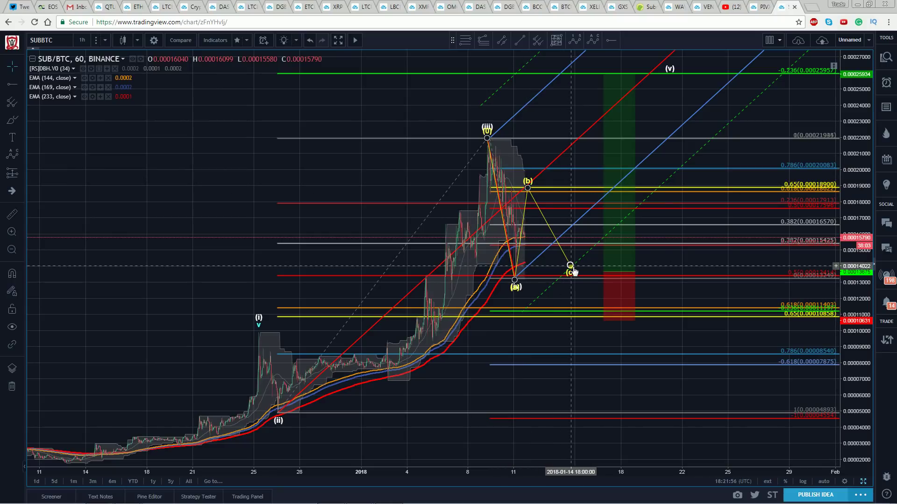
left_click_drag(574, 272, 573, 273)
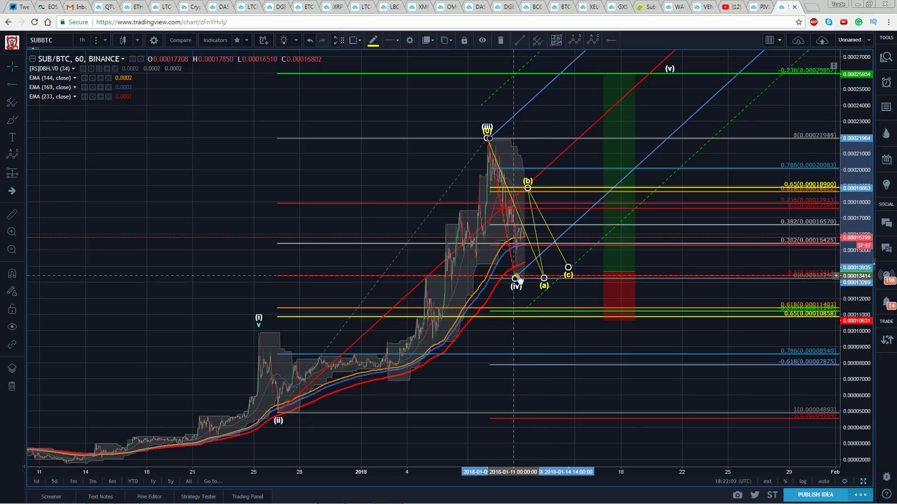
Step: Move the pitchfork's third anchor to about 0.000136 near (c) on January 14 and delete the retracement from the (iii) peak to the (iv) low
mouse_move(515, 278)
left_mouse_down()
mouse_move(545, 273)
mouse_move(516, 267)
mouse_move(574, 276)
left_mouse_up()
key("Delete")
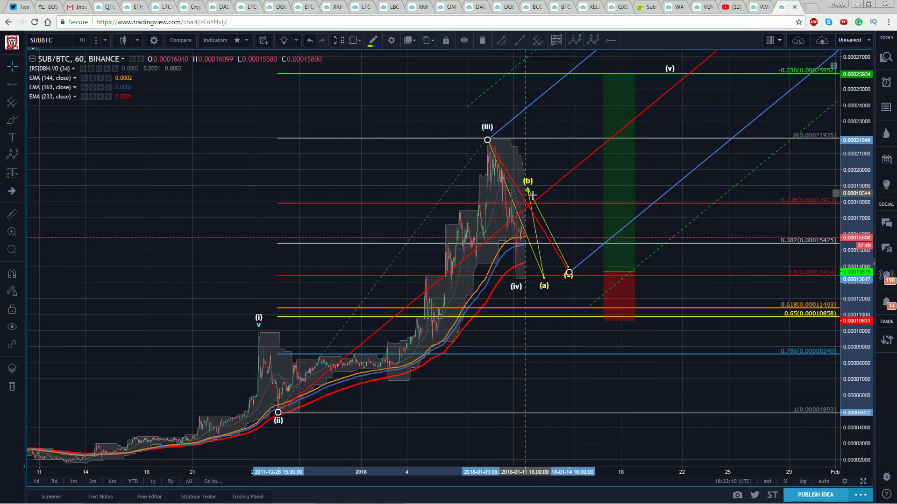
Step: Shift (b) to January 13 at about 0.000189 and (c) to January 16 at about 0.000117, with the pitchfork's third anchor on (c)
left_click_drag(531, 192, 557, 193)
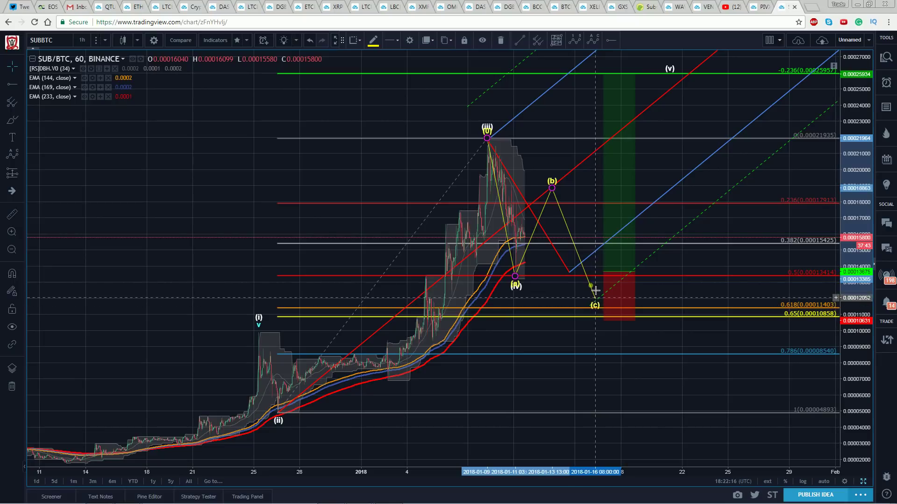
left_click_drag(568, 272, 594, 302)
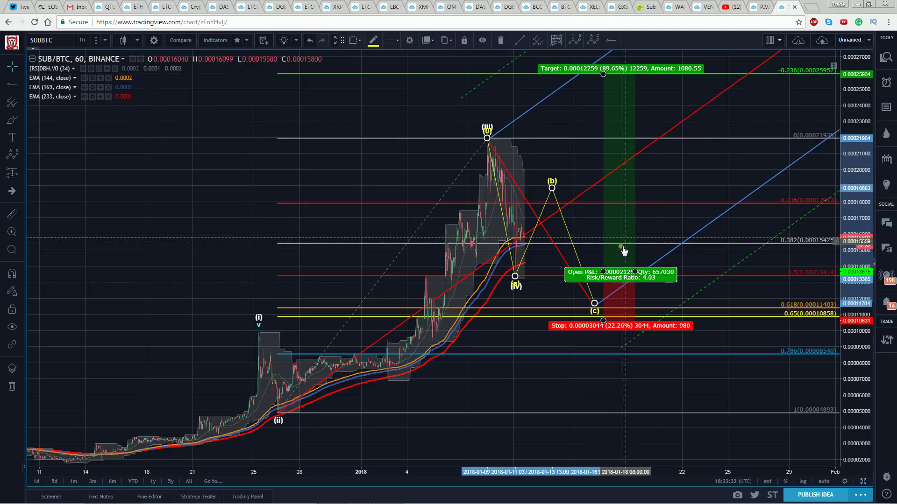
Step: Set the long position's entry to about 0.00012, its stop to about 0.000104 and its target to about 0.000258
left_click_drag(631, 195, 633, 223)
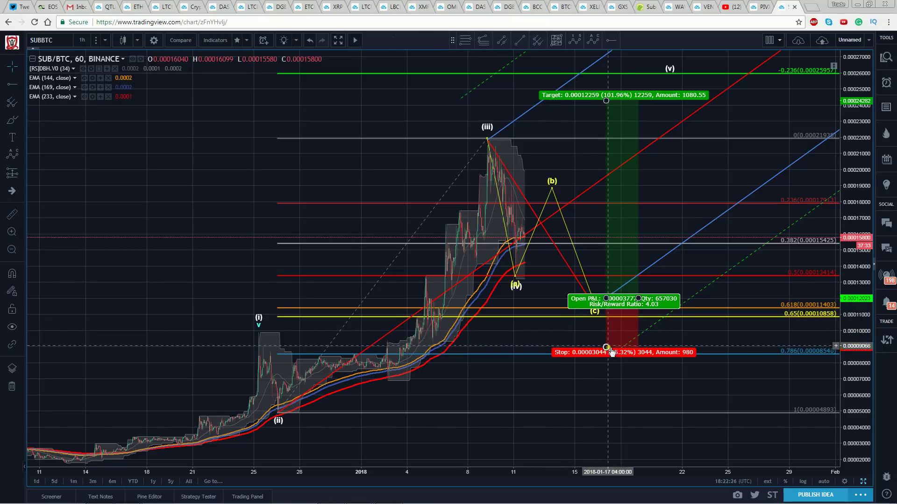
left_click_drag(606, 348, 612, 330)
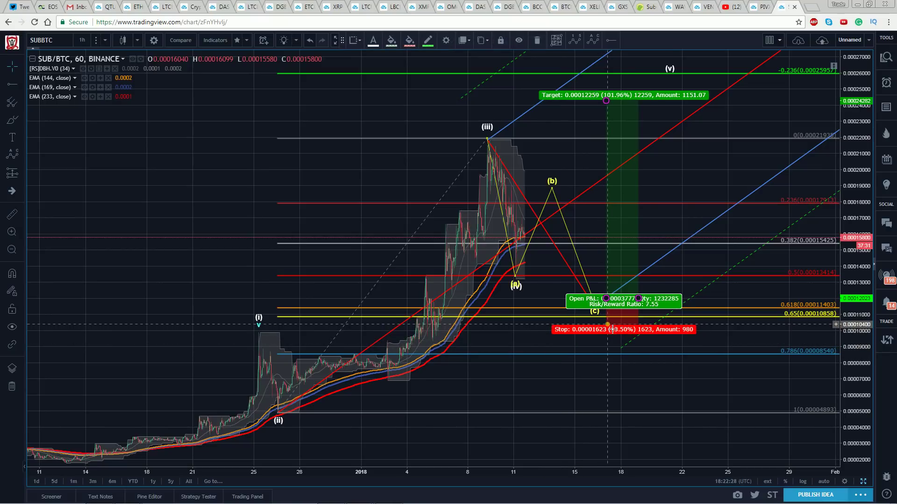
left_click_drag(608, 107, 612, 81)
left_click(327, 104)
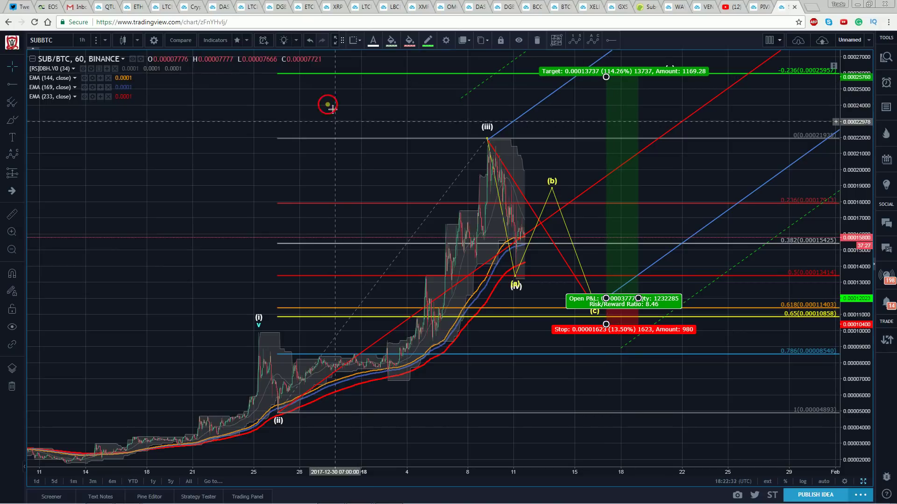
left_click(612, 301)
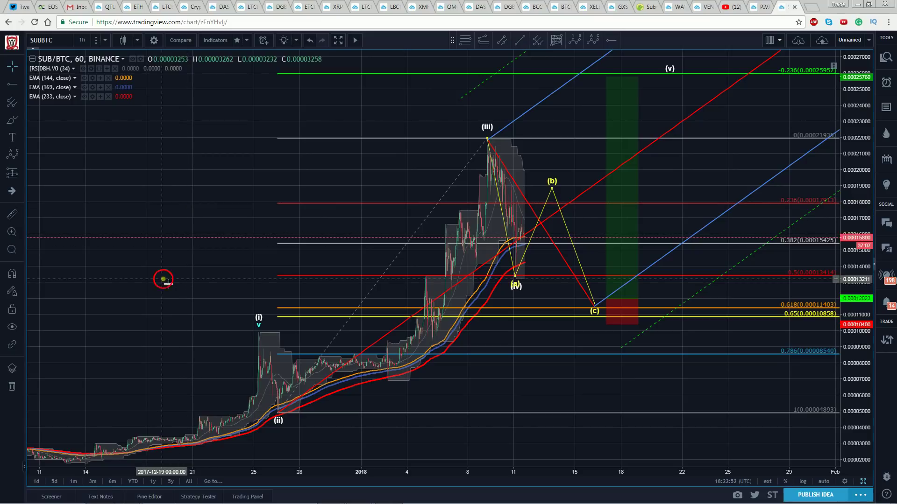
left_click_drag(166, 277, 235, 273)
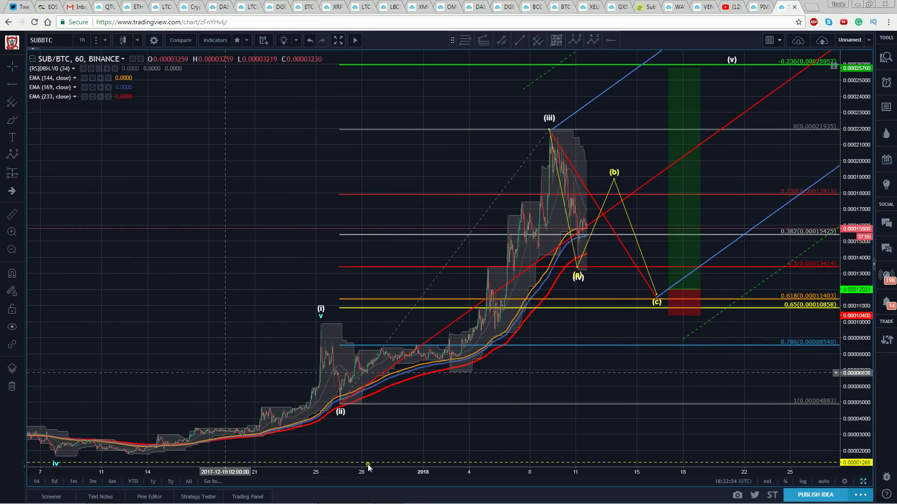
Step: Delete the pitchfork and the yellow (a)-(b)-(c) correction drawn from the (iii) peak
scroll(371, 472, "down", 3)
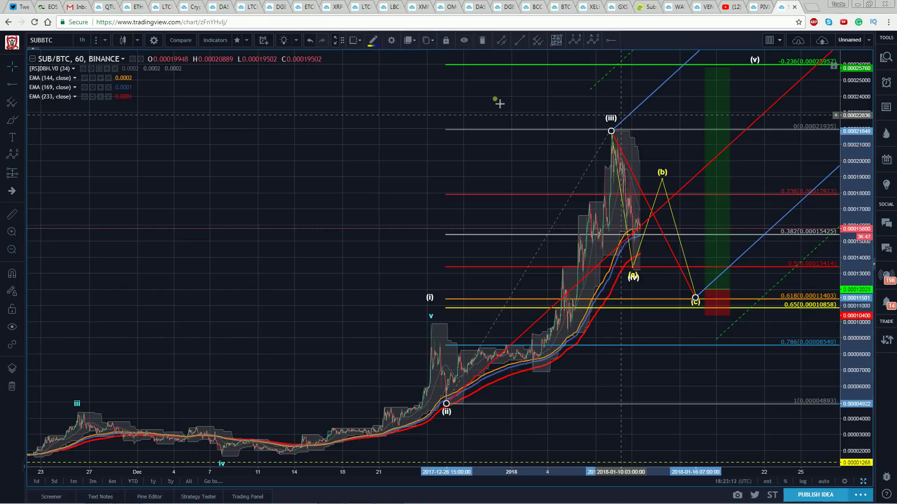
key("Delete")
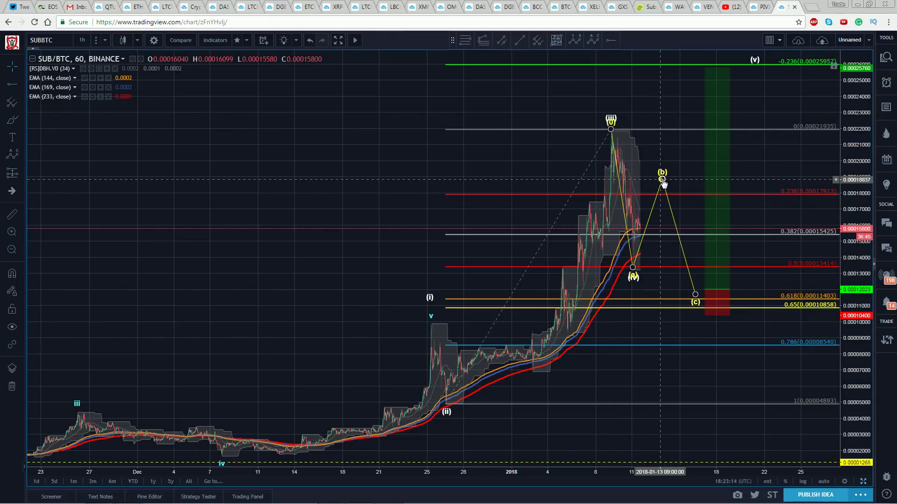
key("Delete")
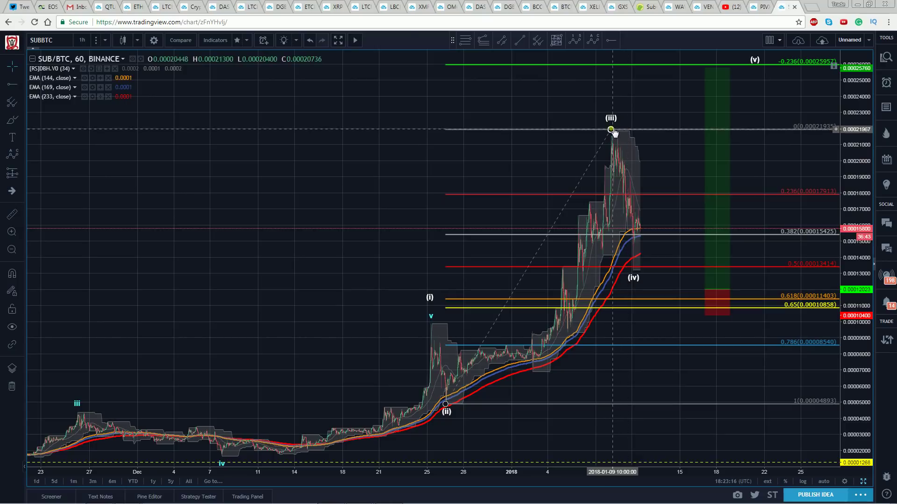
Step: Re-anchor the Fibonacci retracement with its 0 level at about 0.0002185 on the January peak and its 1 level at about 0.0000127
left_click_drag(611, 129, 616, 136)
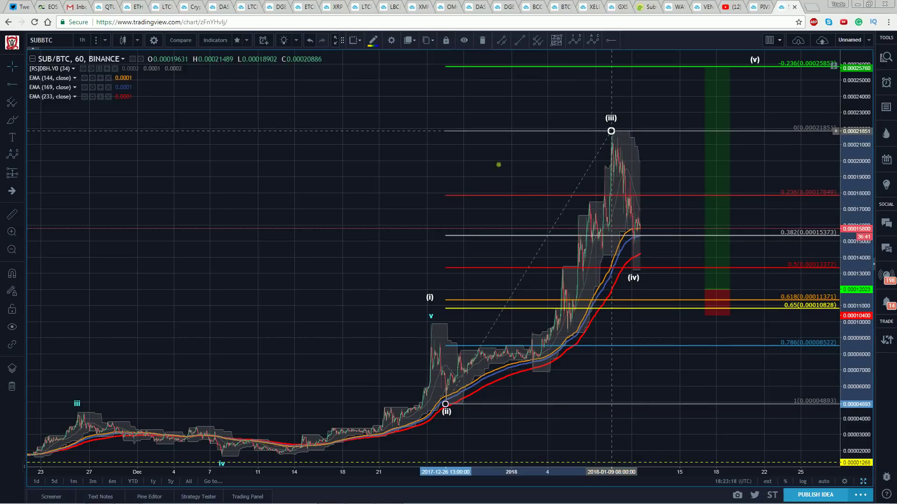
left_click_drag(445, 404, 365, 463)
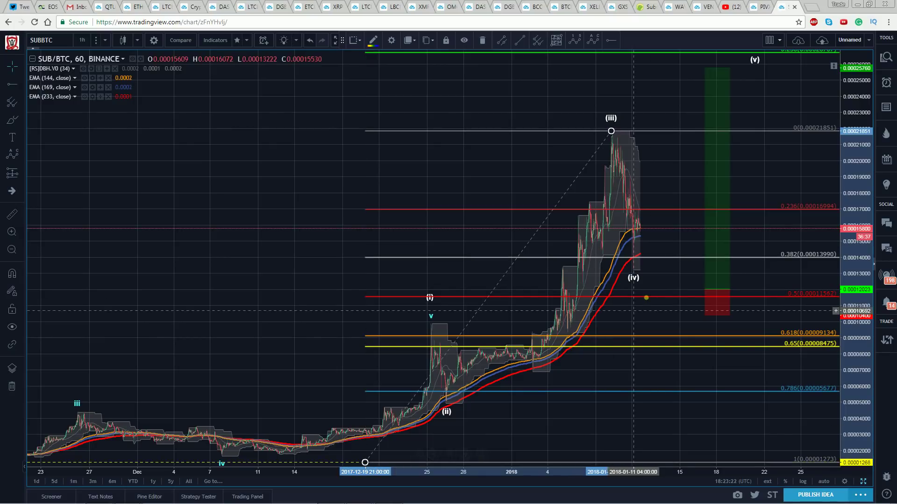
Step: Delete the white (i)-(v) impulse wave count
left_click_drag(295, 161, 260, 168)
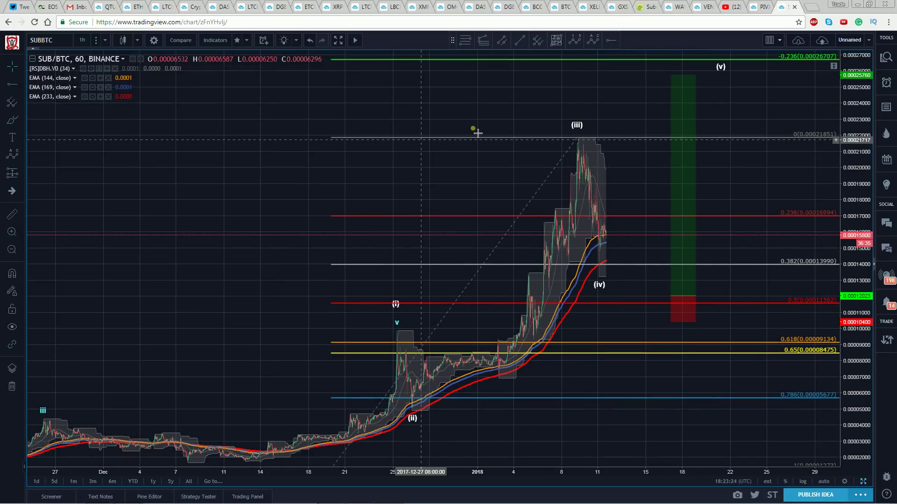
left_click_drag(576, 126, 518, 140)
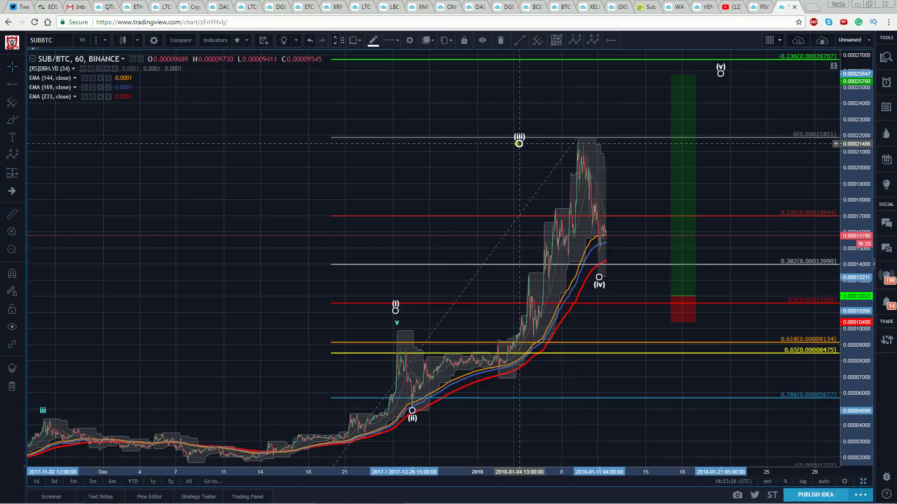
key("Delete")
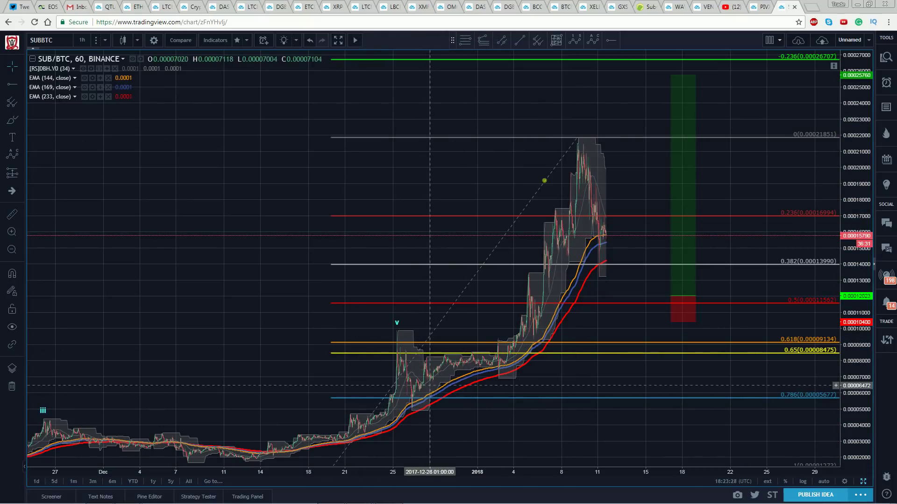
Step: Move the cyan count's wave v to about 0.000224 on January 10, iii to about 0.000104 above the late-December peak and iv to about 0.000045 on December 26
left_click_drag(290, 307, 200, 279)
scroll(257, 302, "down", 5)
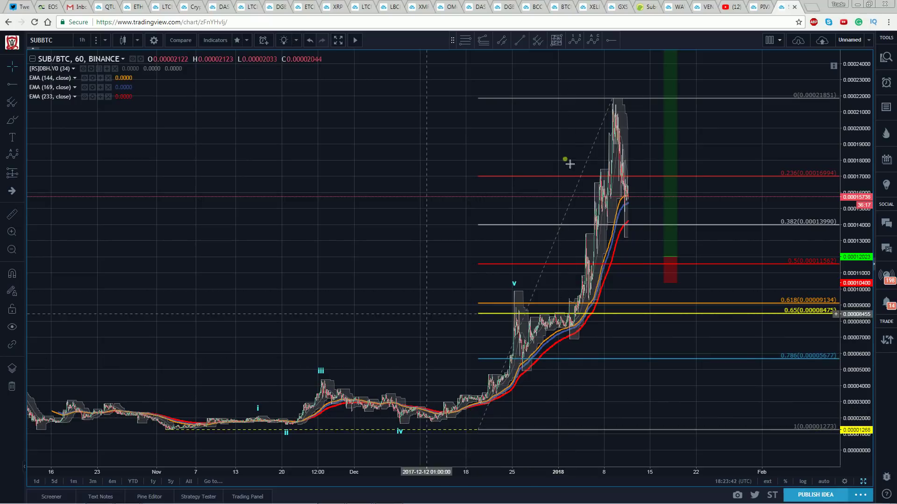
mouse_move(521, 281)
left_mouse_down()
mouse_move(589, 135)
mouse_move(626, 94)
left_mouse_up()
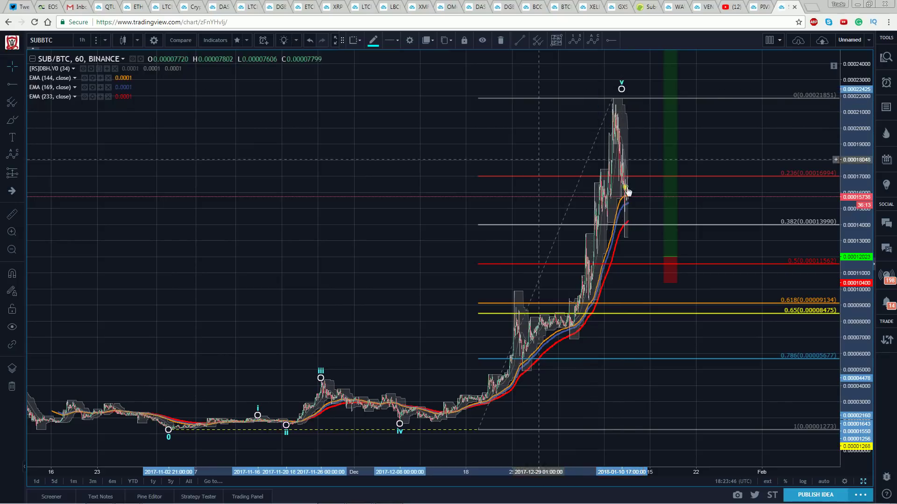
mouse_move(672, 259)
left_click_drag(236, 280, 190, 286)
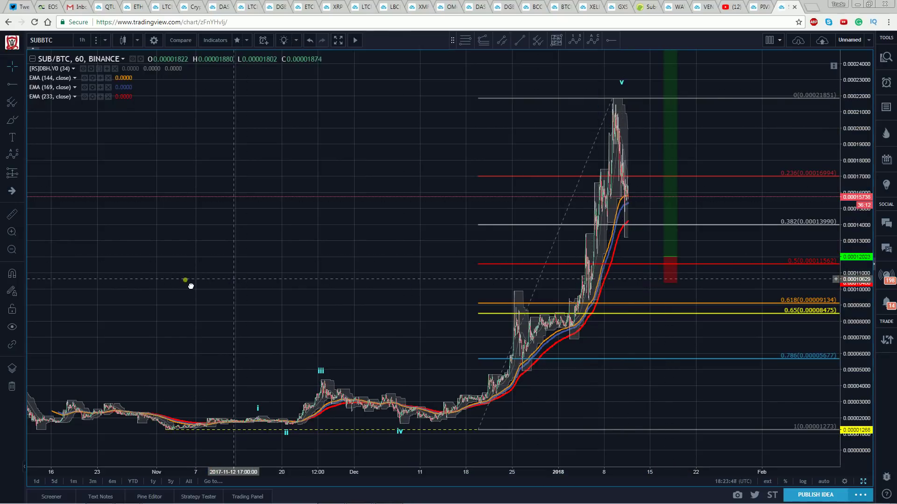
mouse_move(271, 376)
left_mouse_down()
mouse_move(418, 301)
mouse_move(474, 288)
left_mouse_up()
left_click_drag(354, 425, 484, 383)
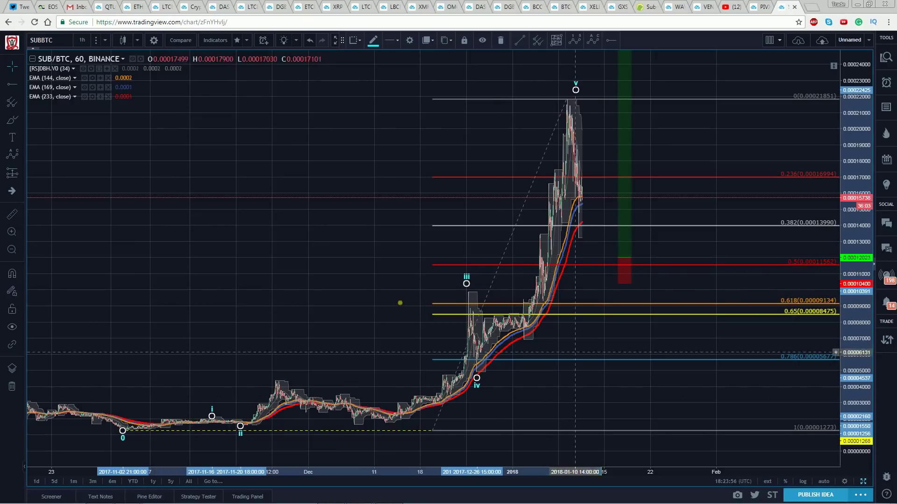
Step: Show the RSI and EWI_LB panes to compare them with the wave count, and maximize the price pane again
double_click(471, 128)
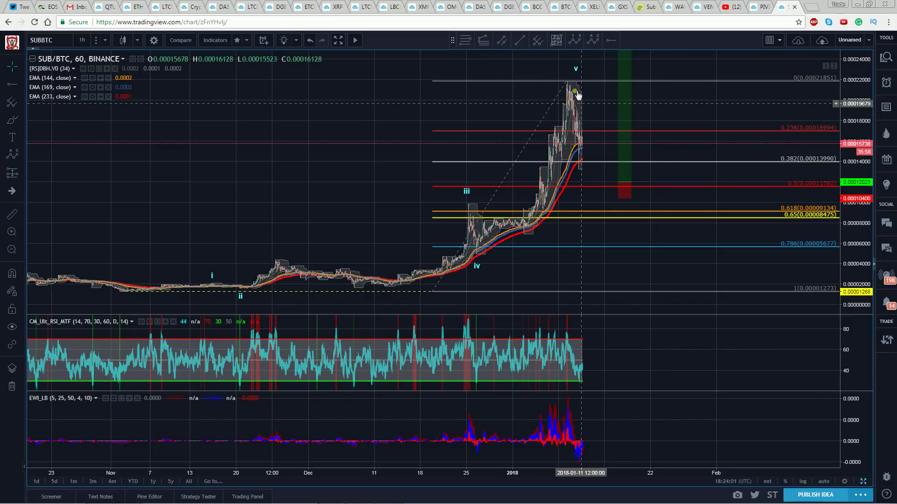
double_click(379, 117)
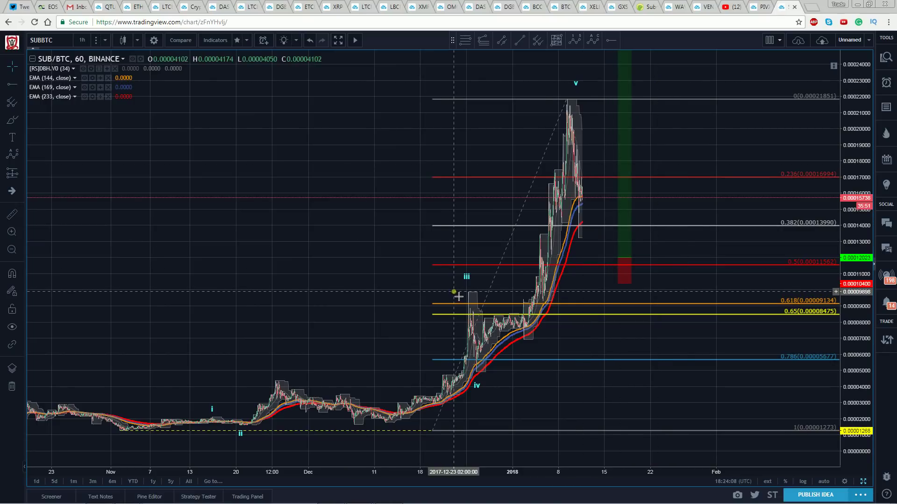
Step: Move the cyan count's wave i to about 0.000047 on November 25 and wave ii to about 0.000014 on December 7
left_click(214, 415)
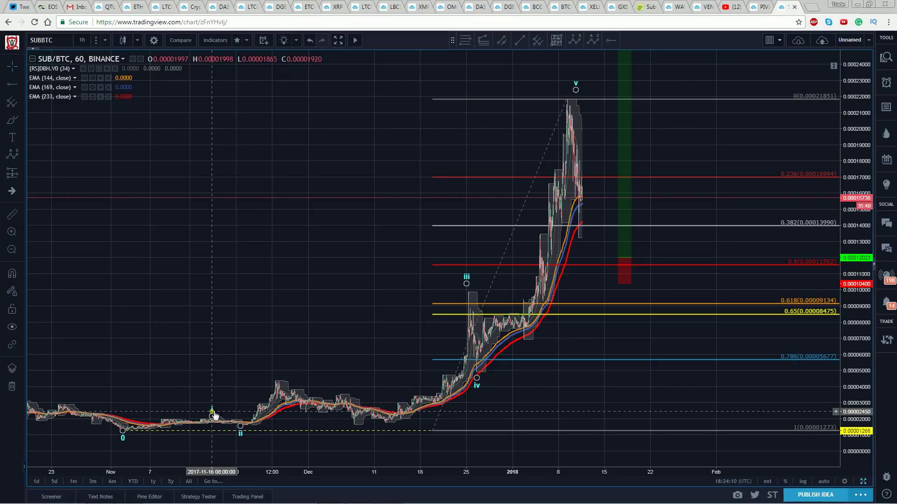
left_click_drag(212, 411, 276, 375)
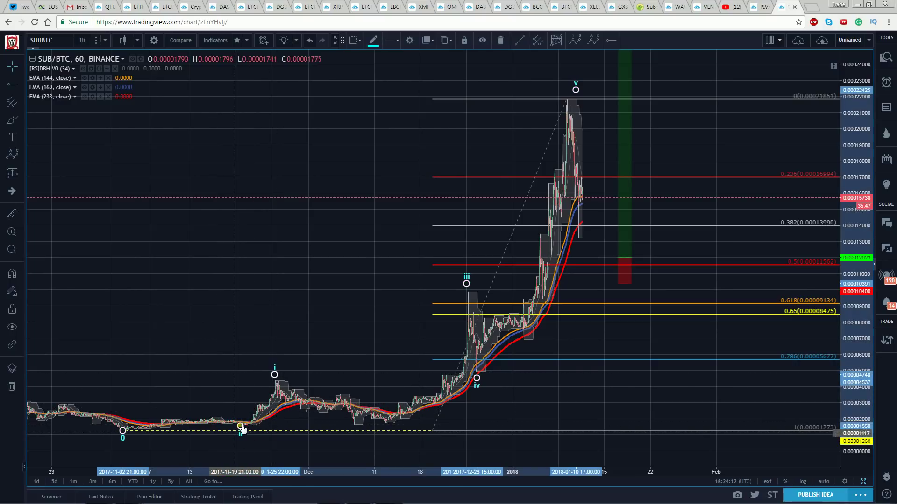
left_click_drag(315, 423, 361, 437)
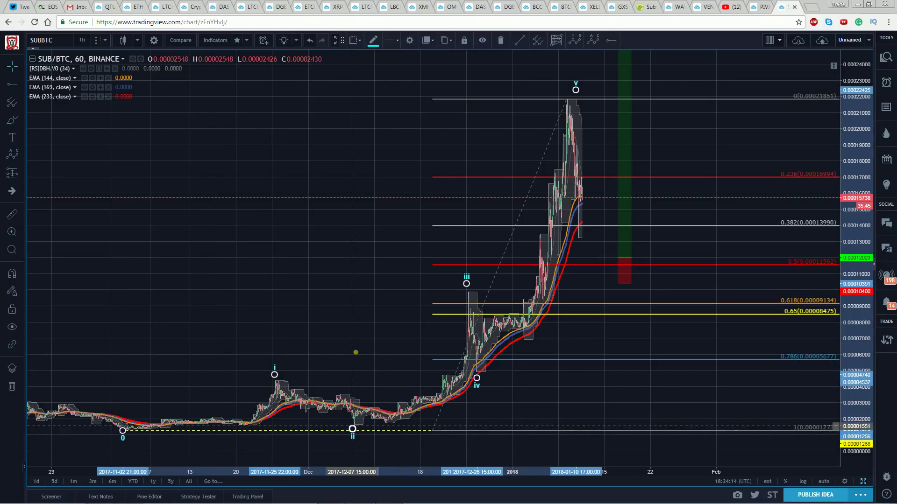
left_click(355, 339)
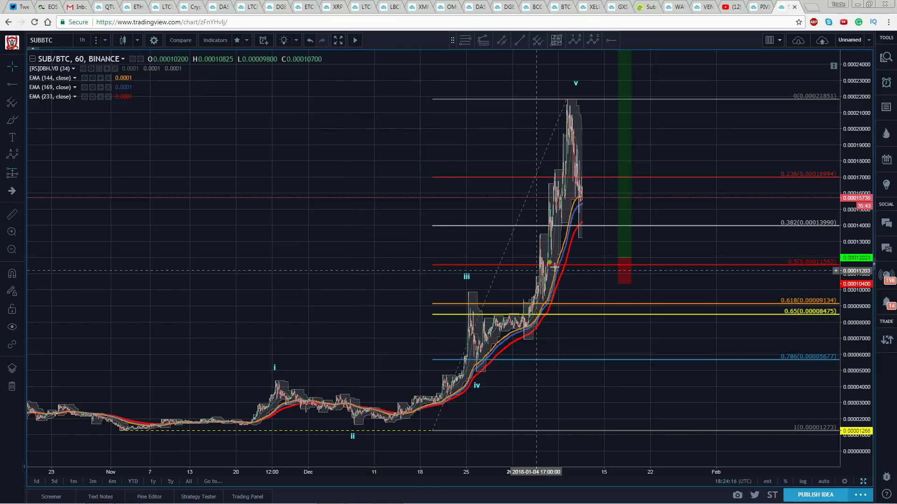
Step: Shift the long position's start to about January 18 with entry near 0.00012, and move wave v to about 0.000224 on January 9
left_click(627, 261)
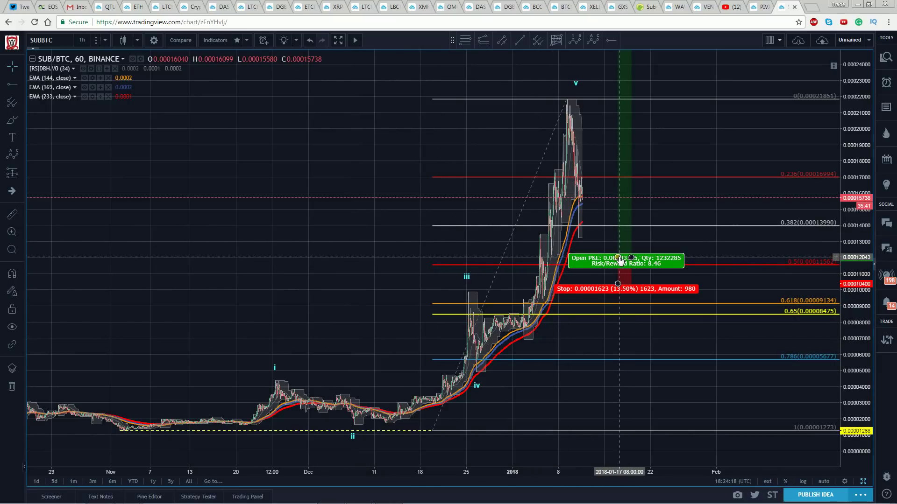
left_click_drag(619, 258, 625, 259)
left_click(394, 216)
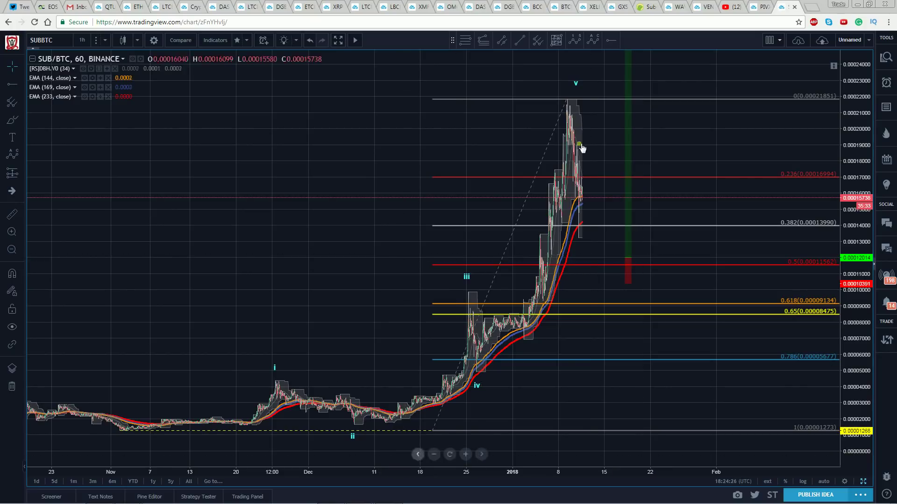
left_click_drag(577, 88, 571, 95)
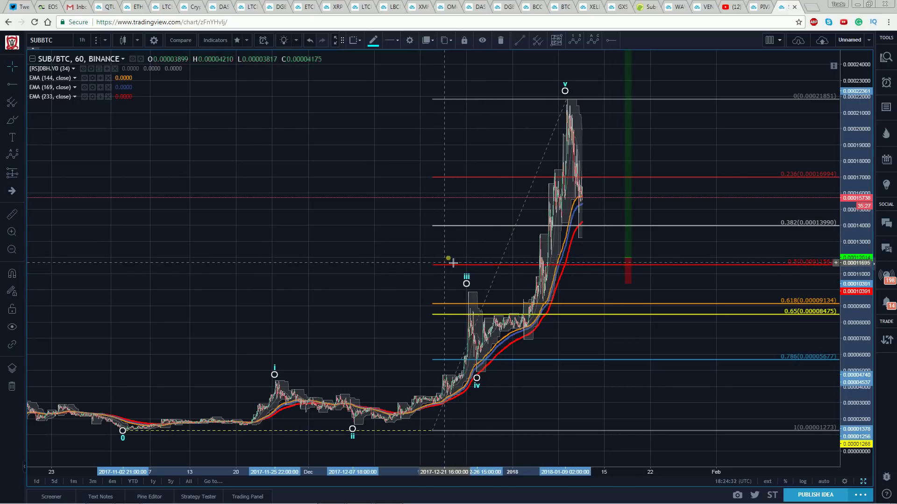
left_click(634, 260)
left_click(373, 162)
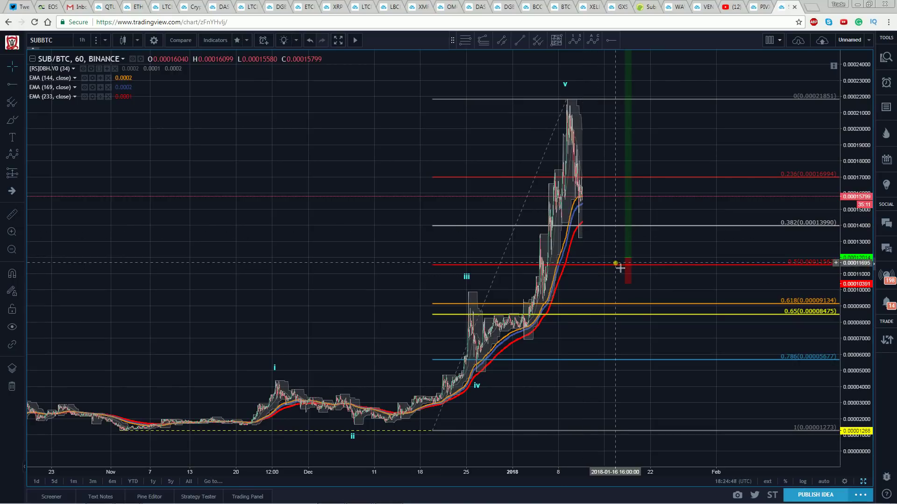
Step: Raise the Fibonacci retracement's 1 level to about 0.0000494 at the wave iv low on December 26
mouse_move(432, 432)
left_mouse_down()
mouse_move(439, 397)
mouse_move(473, 371)
left_mouse_up()
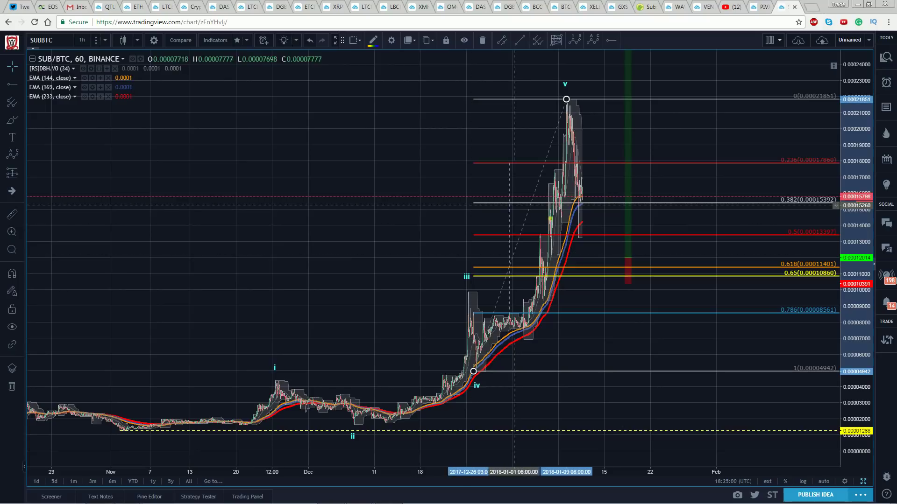
left_click(317, 158)
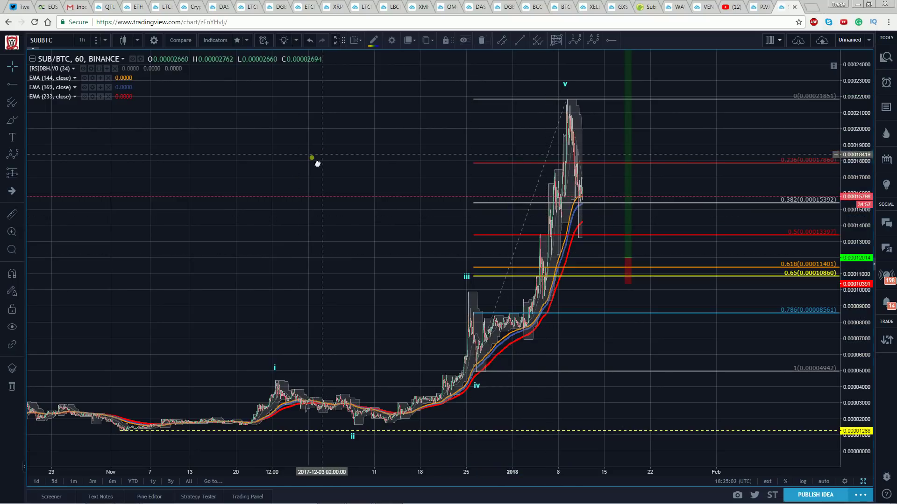
left_click_drag(856, 112, 862, 146)
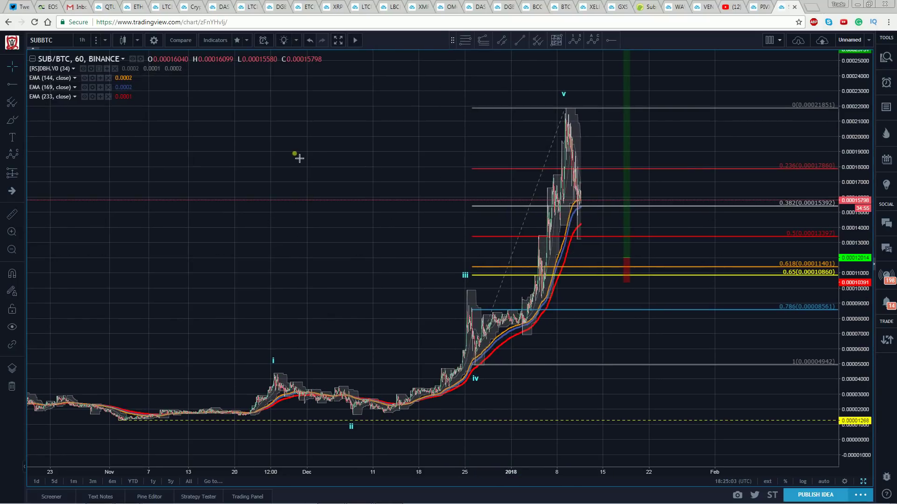
left_click_drag(296, 176, 288, 178)
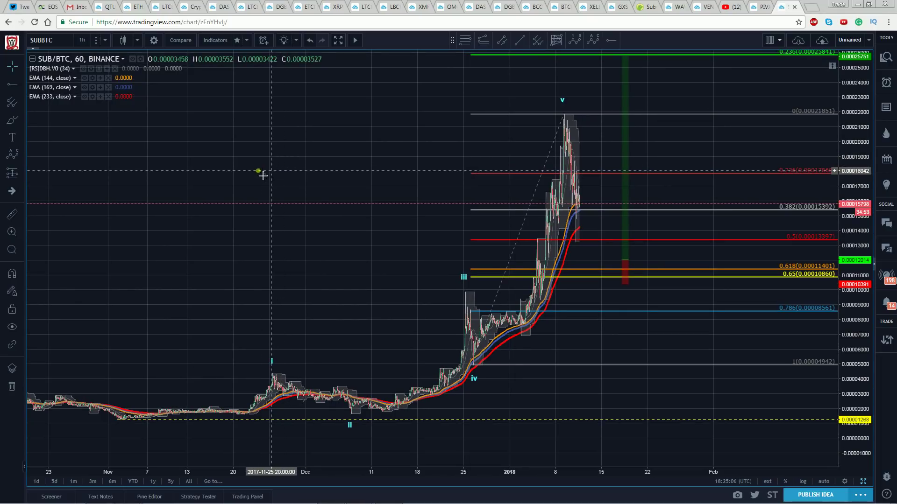